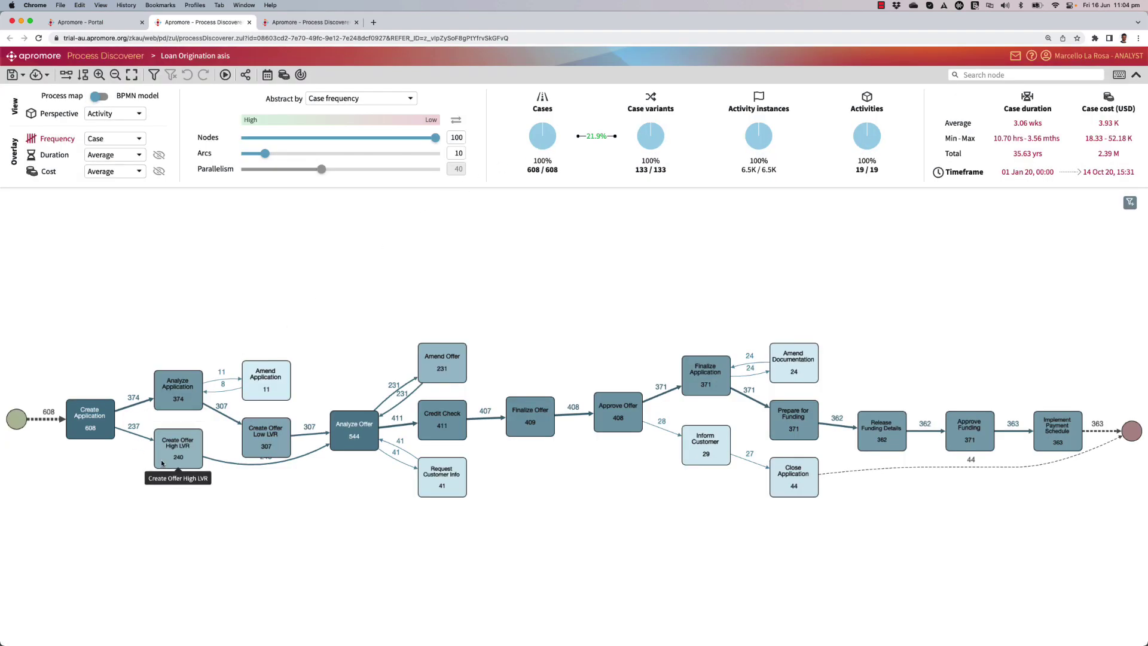
Move the Create Offer High LVR node lower and bring the process start into view
{"action": "left_click_drag", "start_coordinate": [157, 464], "coordinate": [151, 488]}
{"action": "left_click_drag", "start_coordinate": [242, 332], "coordinate": [330, 268]}
{"action": "scroll", "coordinate": [234, 365], "scroll_direction": "up", "scroll_amount": 5}
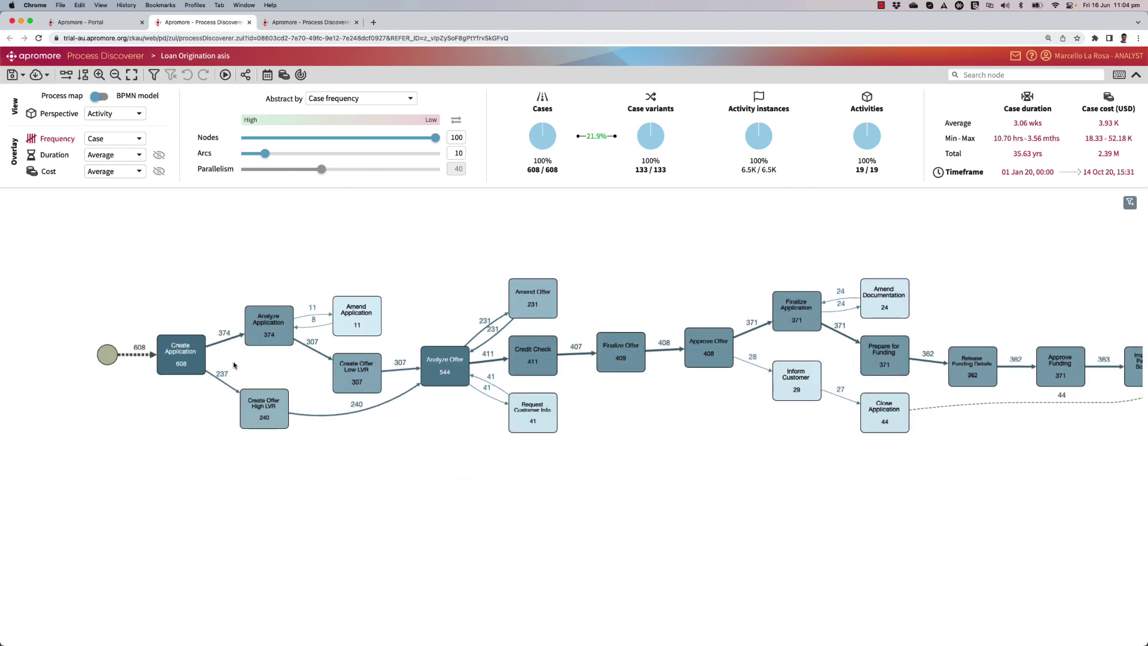
{"action": "scroll", "coordinate": [234, 365], "scroll_direction": "up", "scroll_amount": 1}
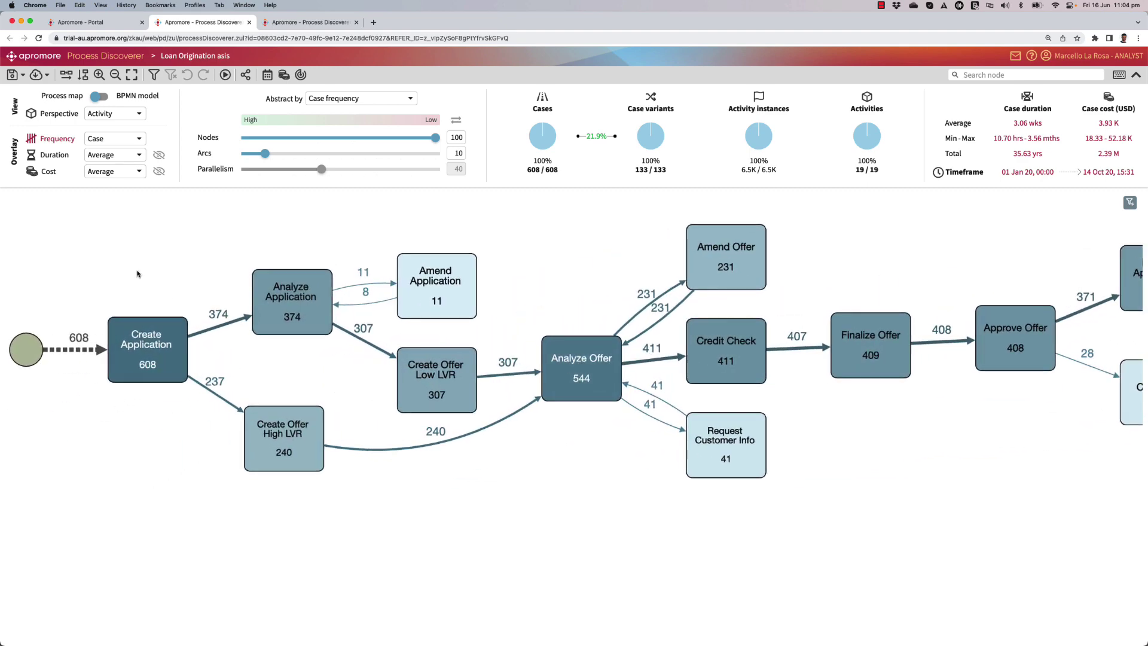
{"action": "left_click", "coordinate": [53, 155]}
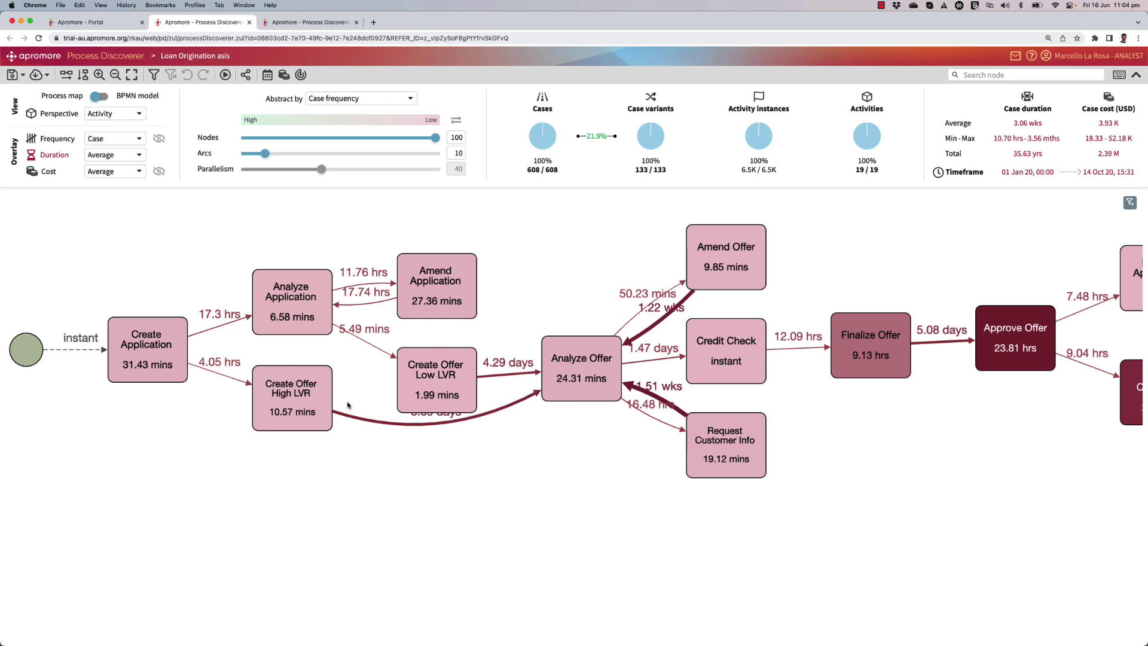
{"action": "scroll", "coordinate": [392, 459], "scroll_direction": "right", "scroll_amount": 4}
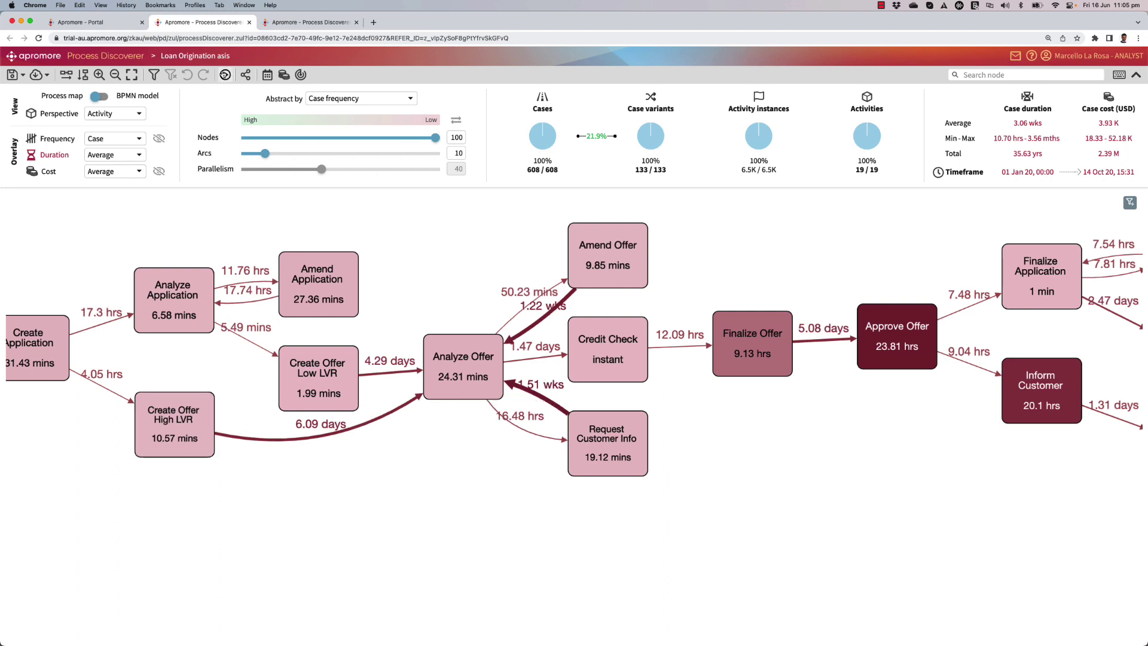
{"action": "left_click", "coordinate": [225, 74]}
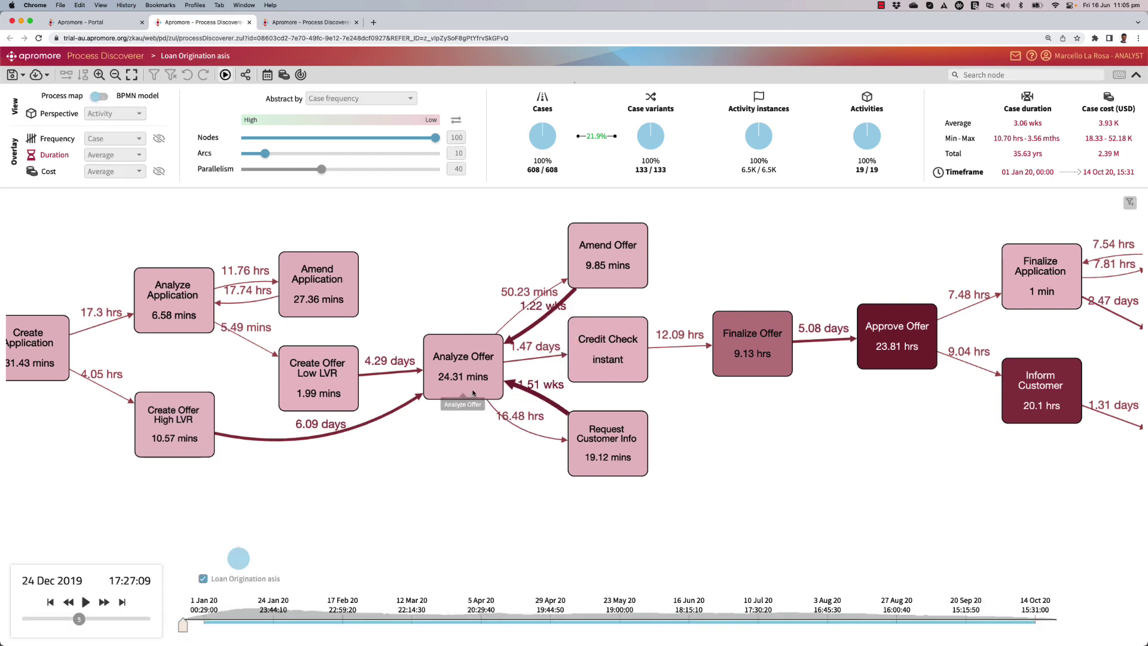
{"action": "left_click_drag", "start_coordinate": [183, 625], "coordinate": [741, 625]}
{"action": "left_click", "coordinate": [85, 603]}
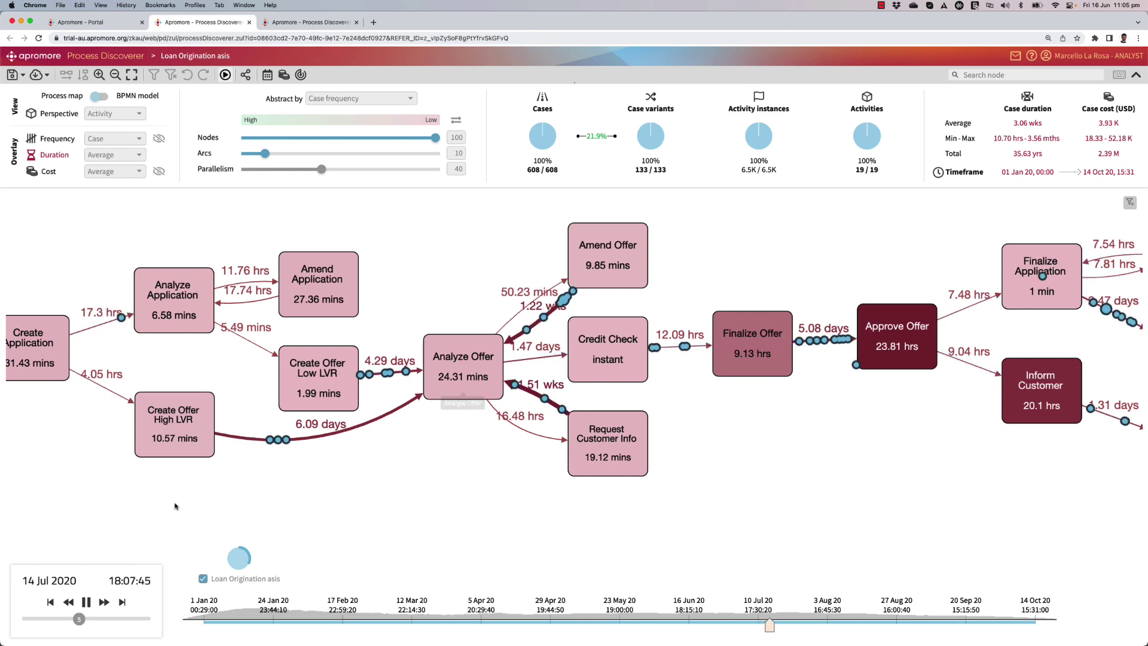
{"action": "key", "text": "space"}
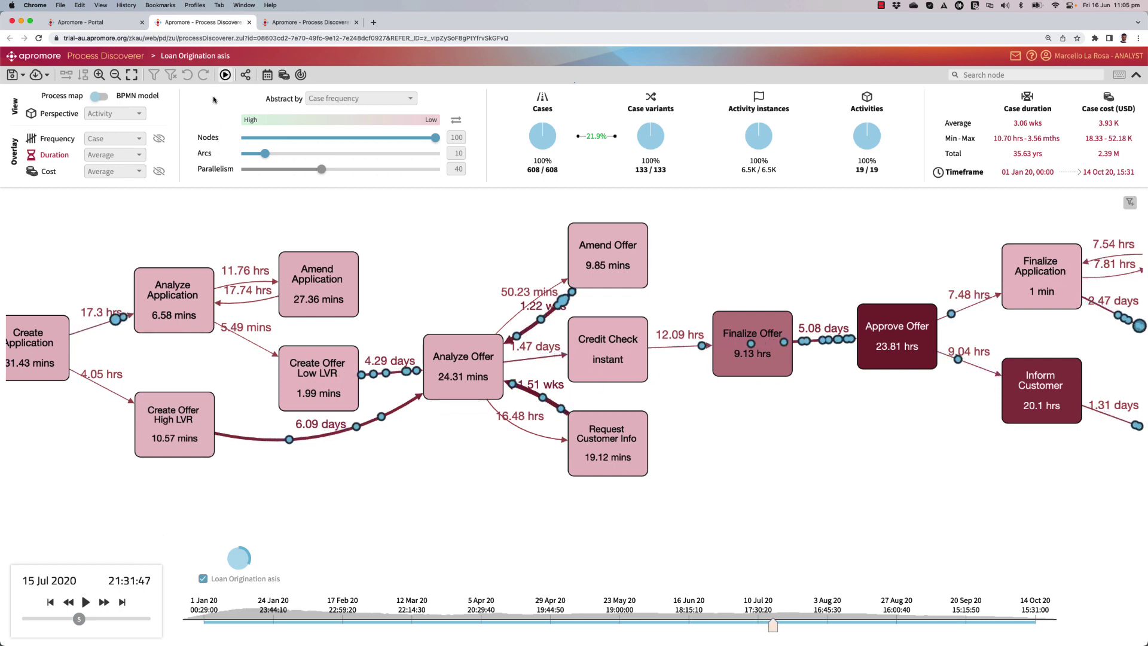
Leave the replay and filter the log to the Analyze Offer activity
{"action": "left_click", "coordinate": [225, 75]}
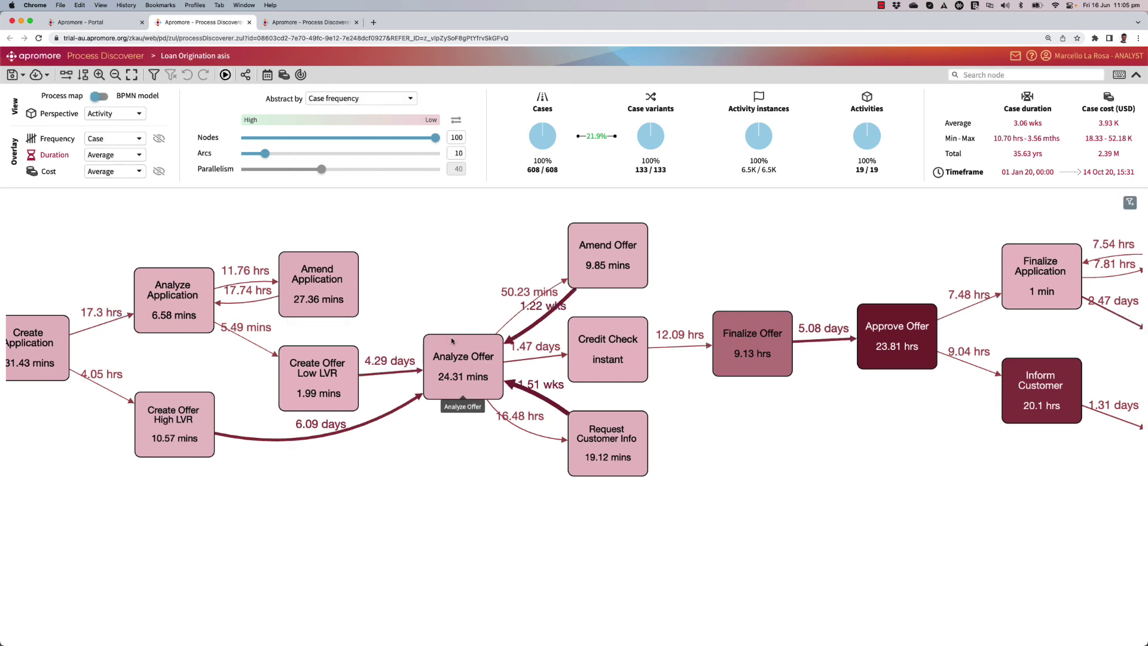
{"action": "left_click", "coordinate": [457, 372]}
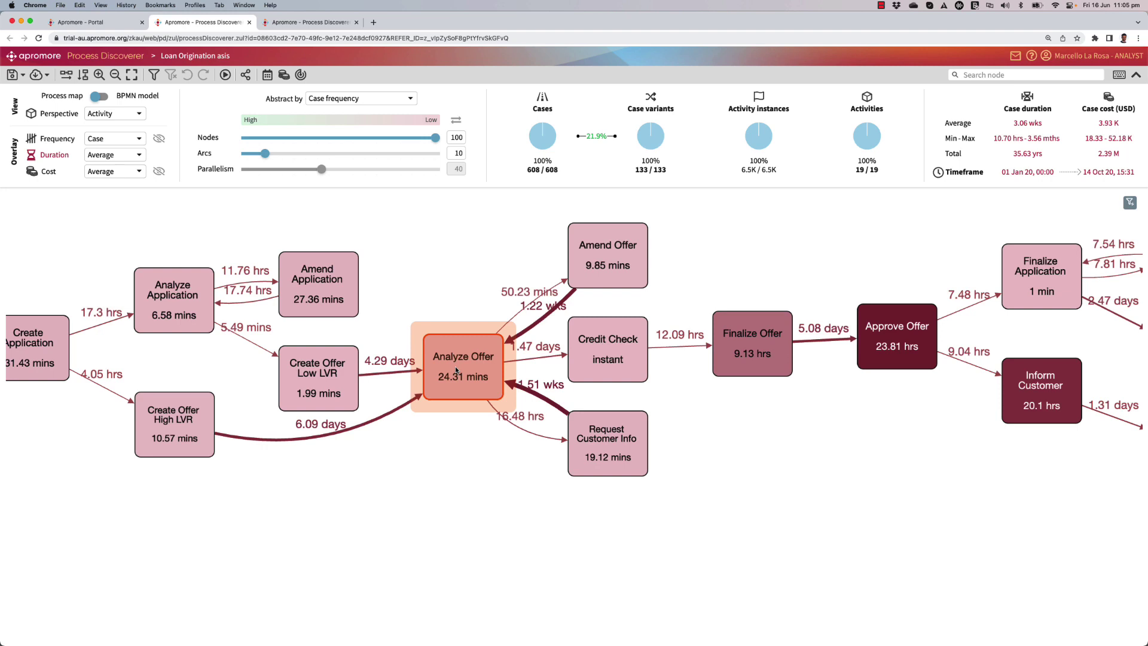
{"action": "double_click", "coordinate": [457, 372]}
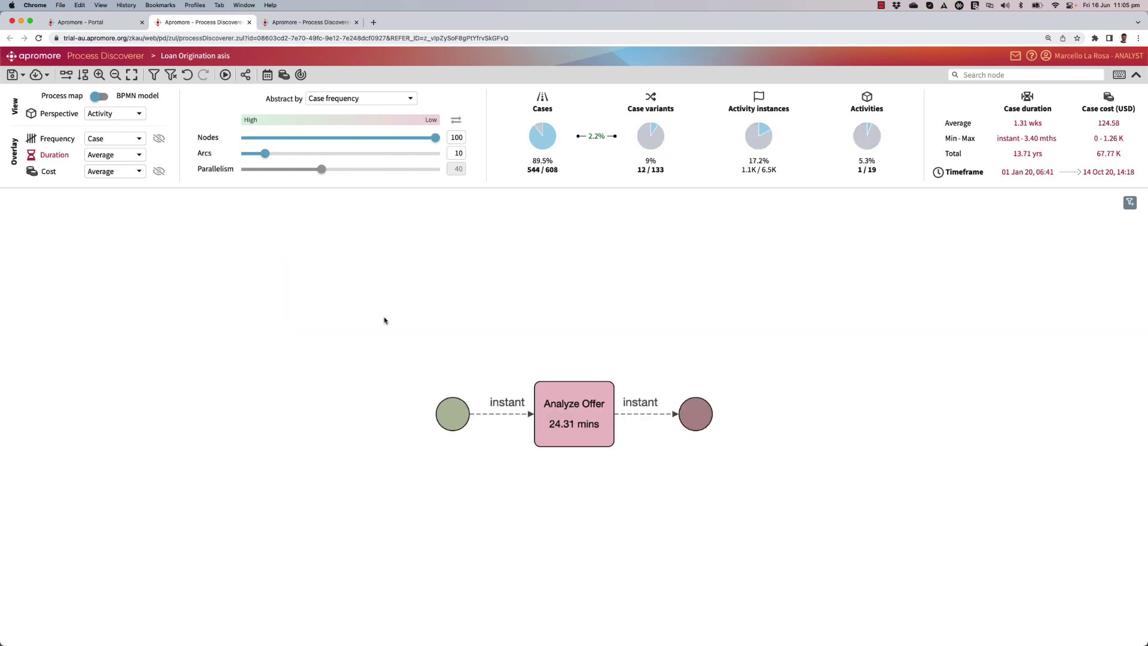
View the map by the Role perspective, then by Resource
{"action": "left_click", "coordinate": [113, 114]}
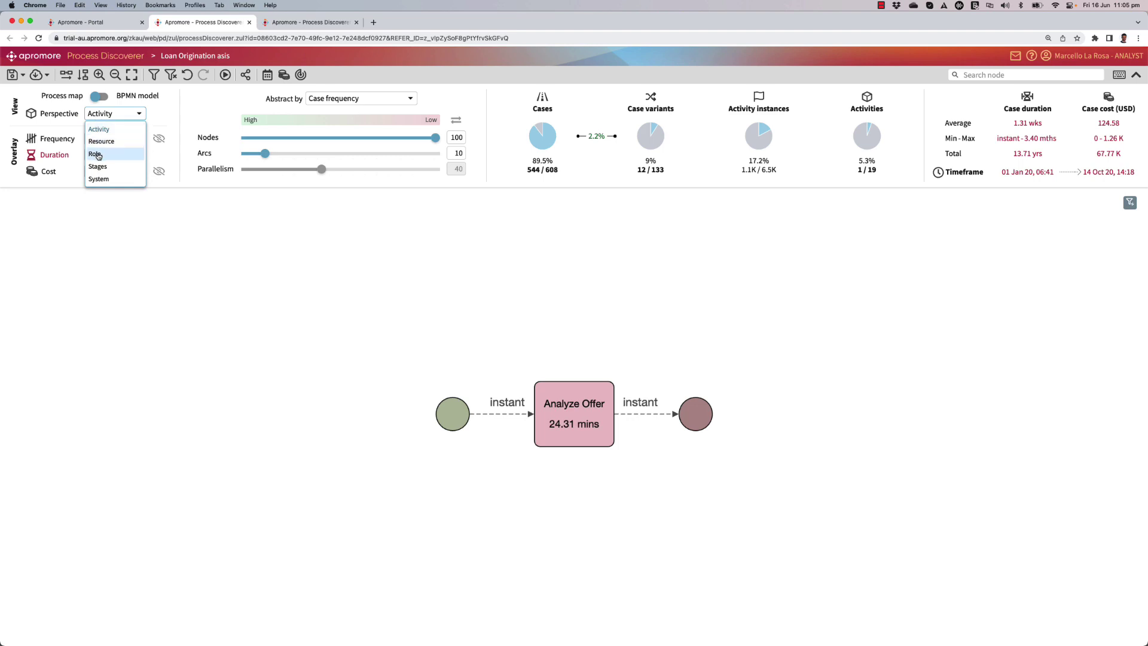
{"action": "left_click", "coordinate": [95, 155]}
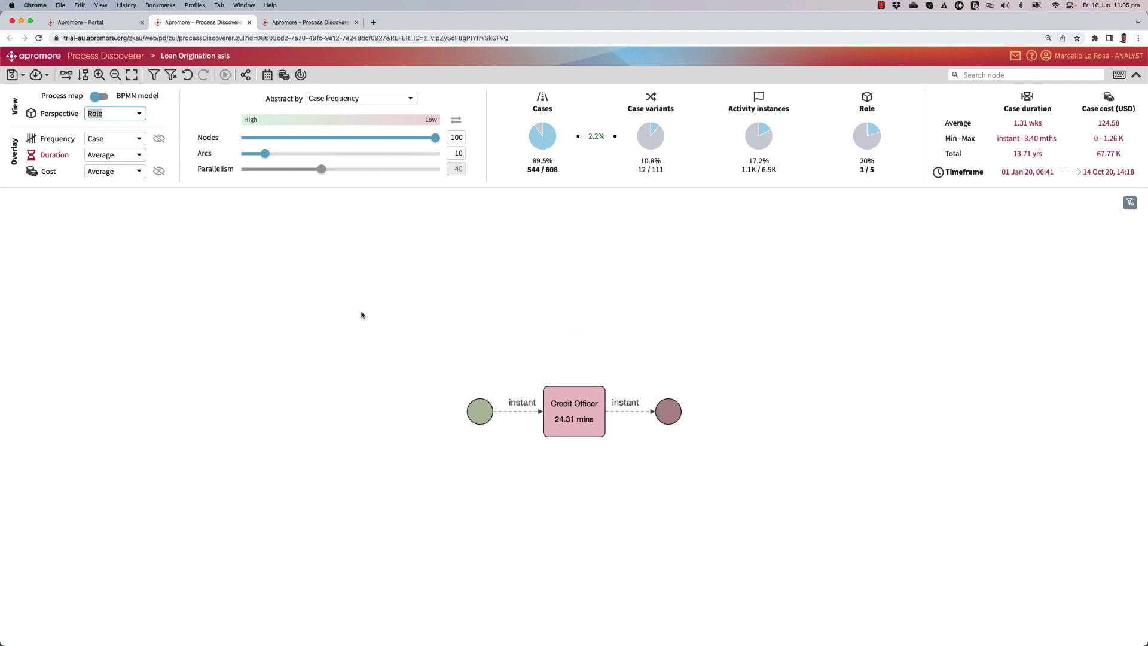
{"action": "left_click", "coordinate": [131, 115]}
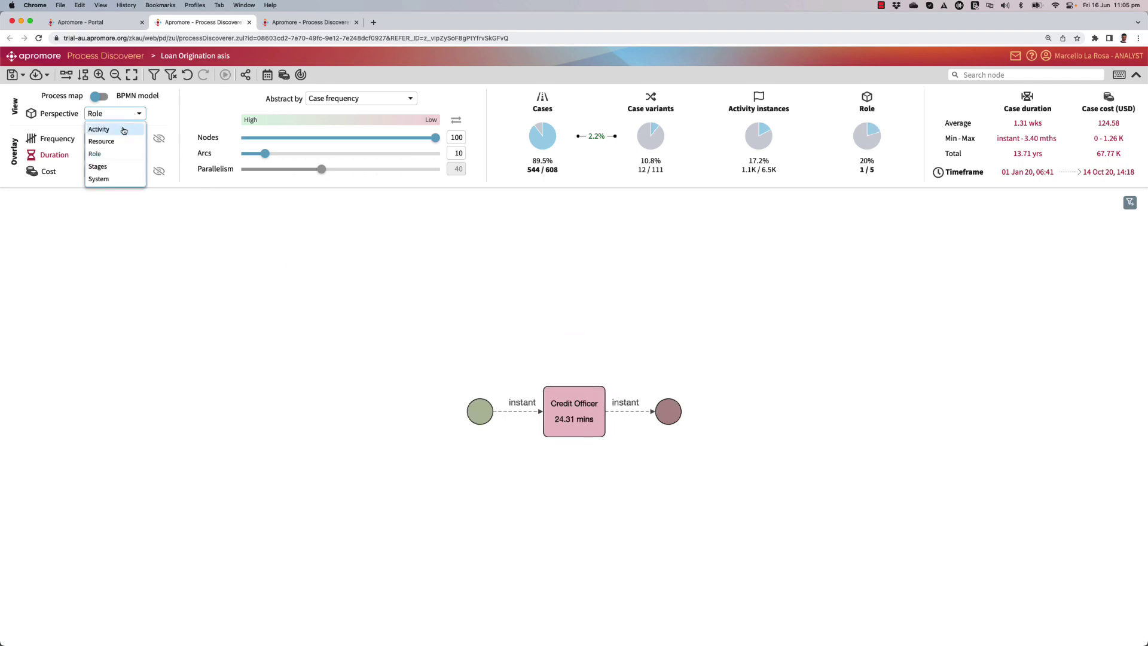
{"action": "left_click", "coordinate": [118, 141]}
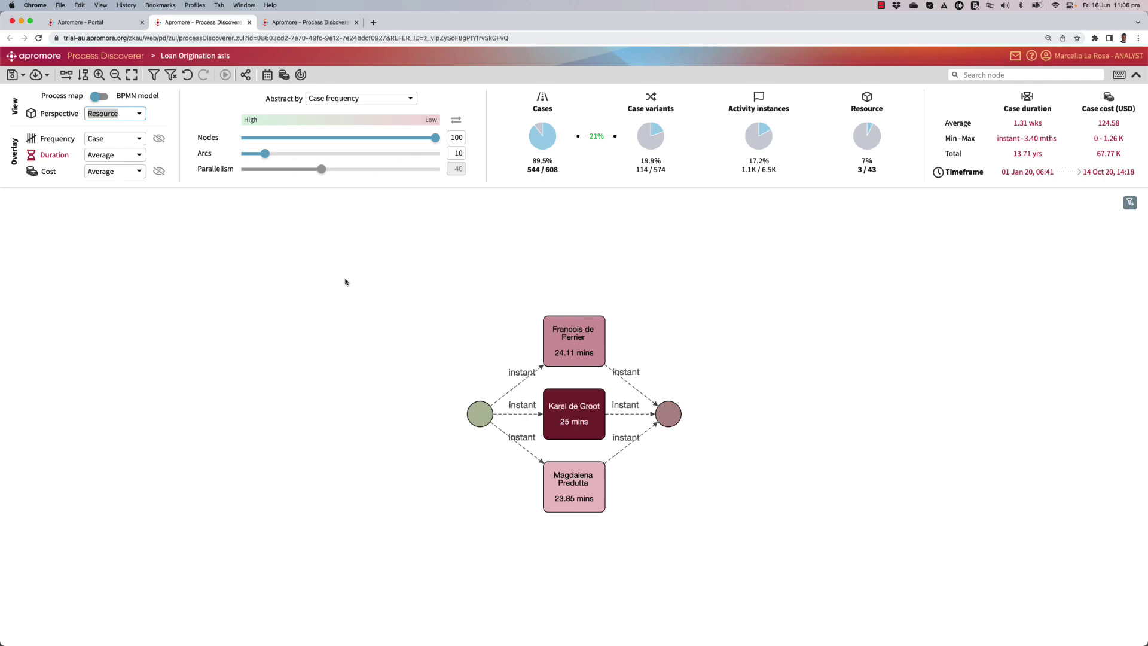
{"action": "left_click", "coordinate": [111, 114]}
{"action": "left_click", "coordinate": [107, 178]}
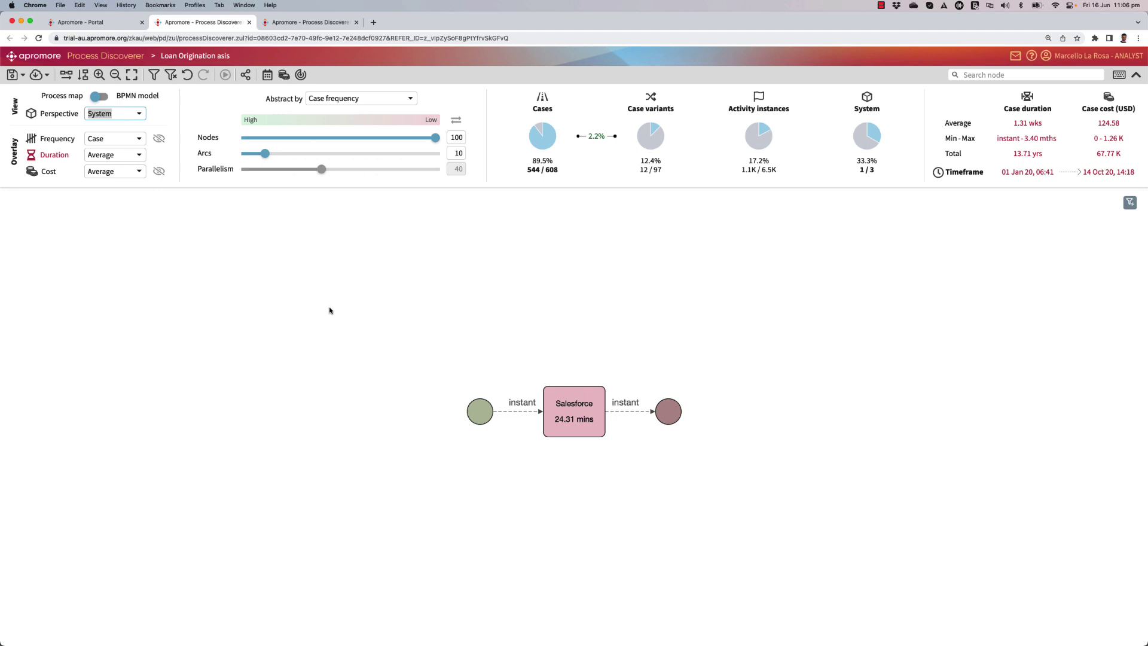
{"action": "key", "text": "Up"}
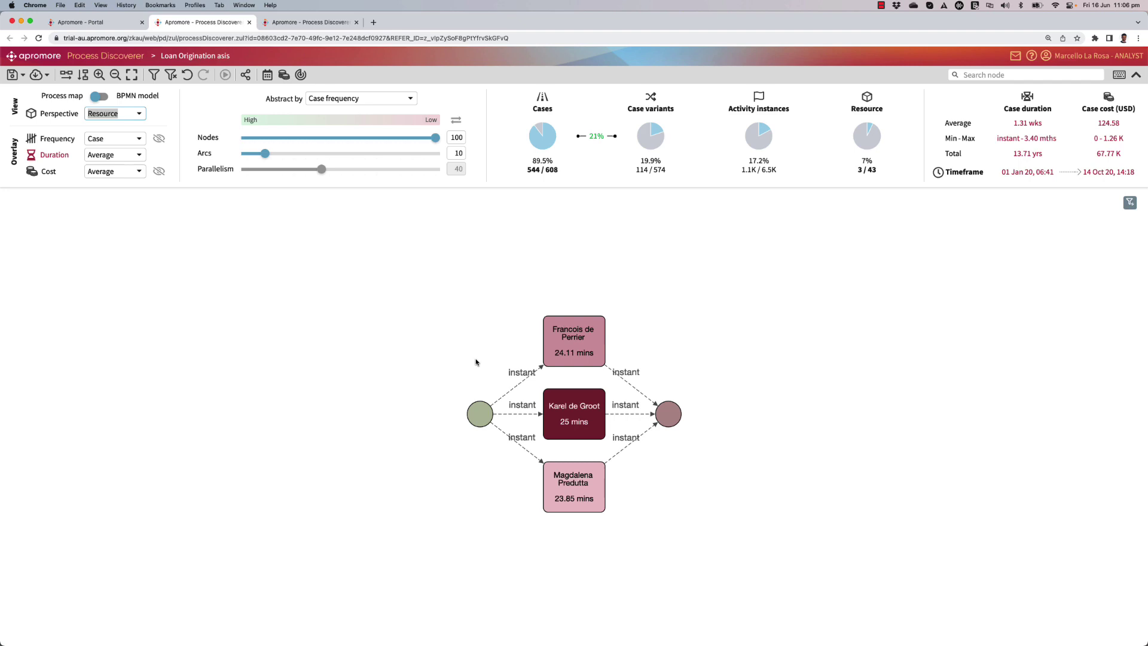
Return to the Portal and enter the Task Mining folder in Loan origination
{"action": "key", "text": "super+1"}
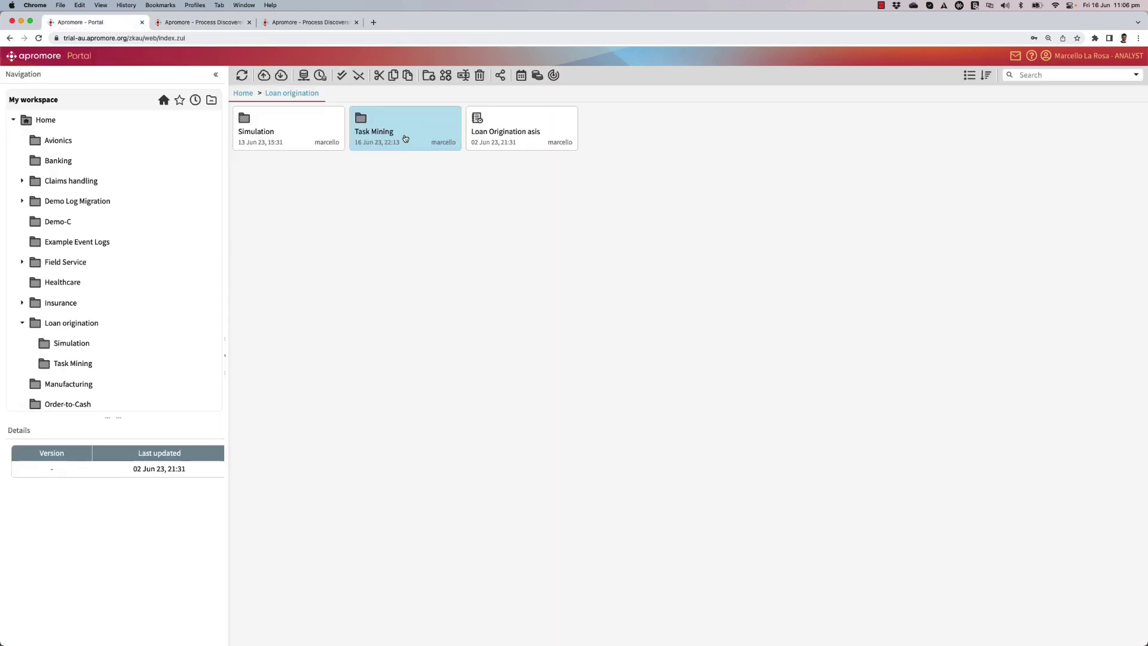
{"action": "double_click", "coordinate": [402, 138]}
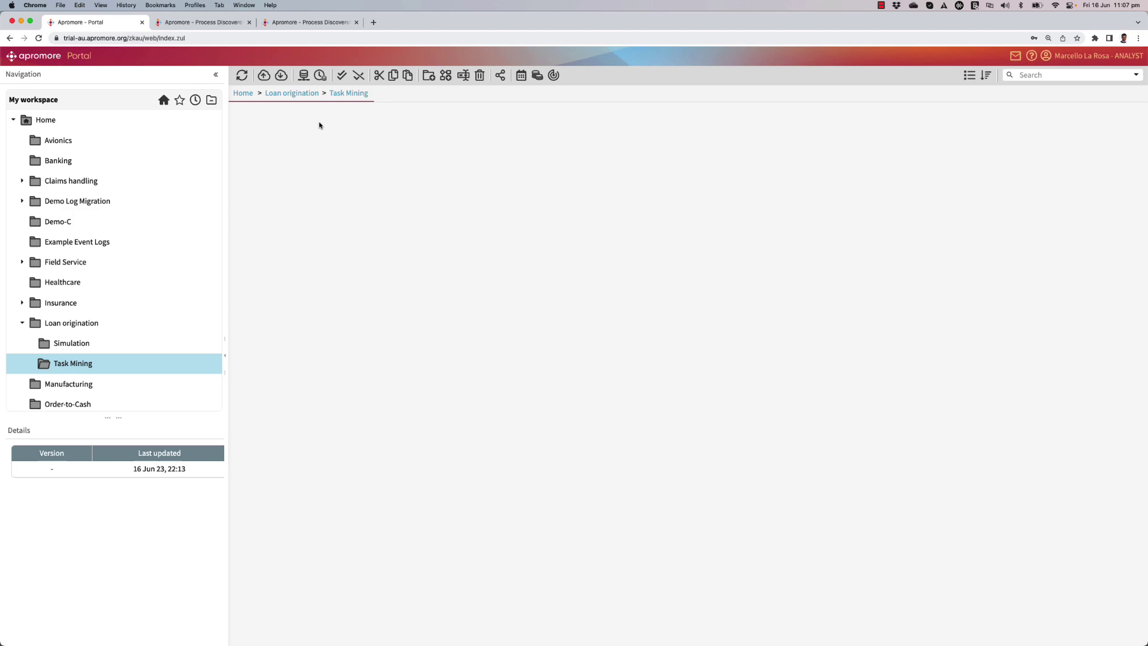
Upload Analyze Offer.csv from the computer into the Log Importer
{"action": "left_click", "coordinate": [264, 75]}
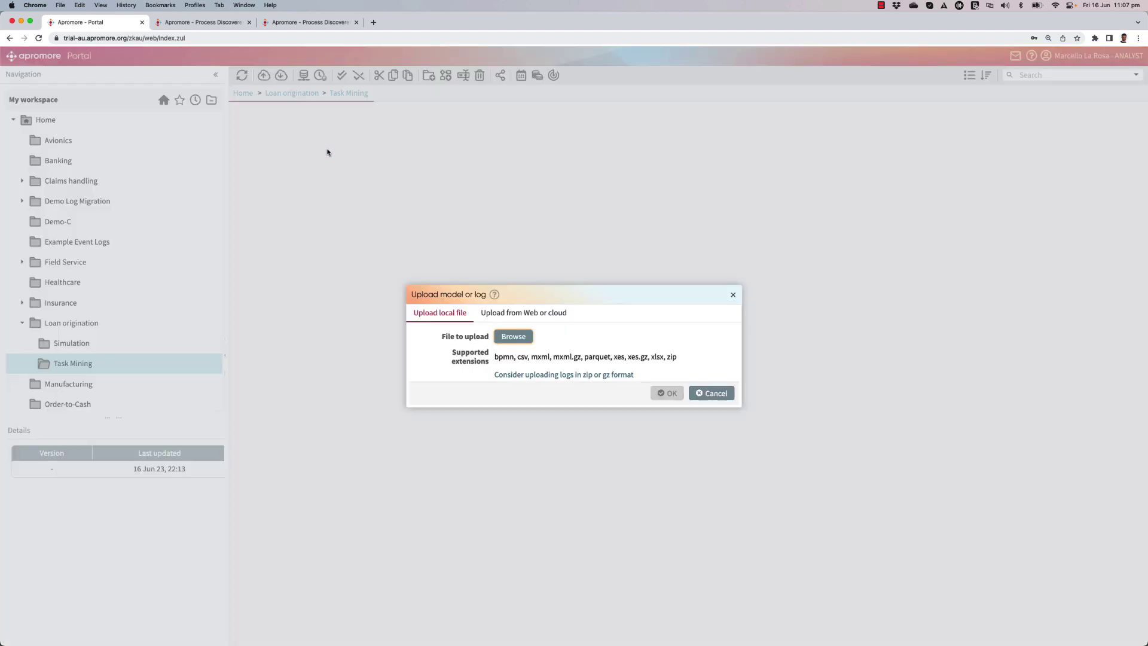
{"action": "left_click", "coordinate": [505, 339]}
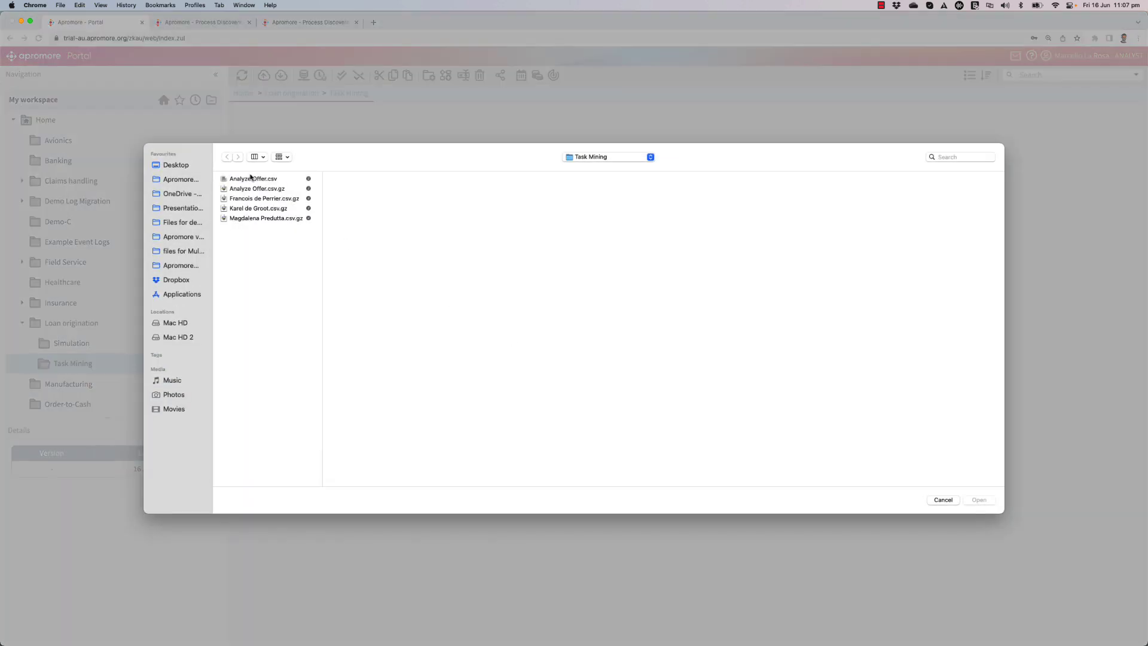
{"action": "left_click", "coordinate": [246, 179]}
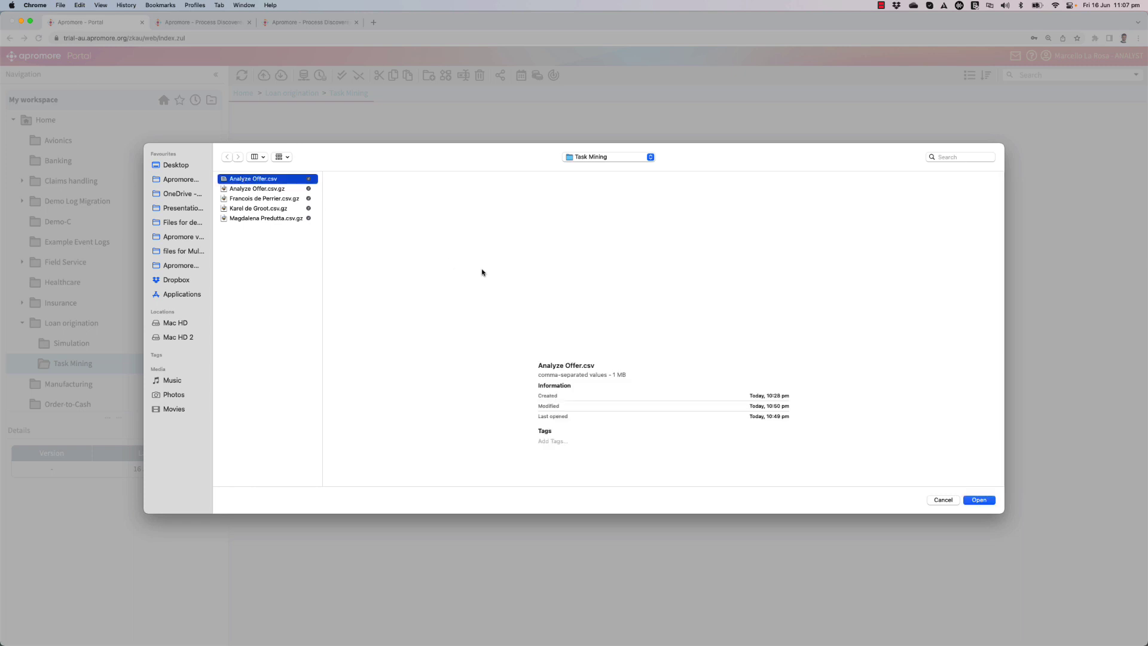
{"action": "left_click", "coordinate": [978, 505]}
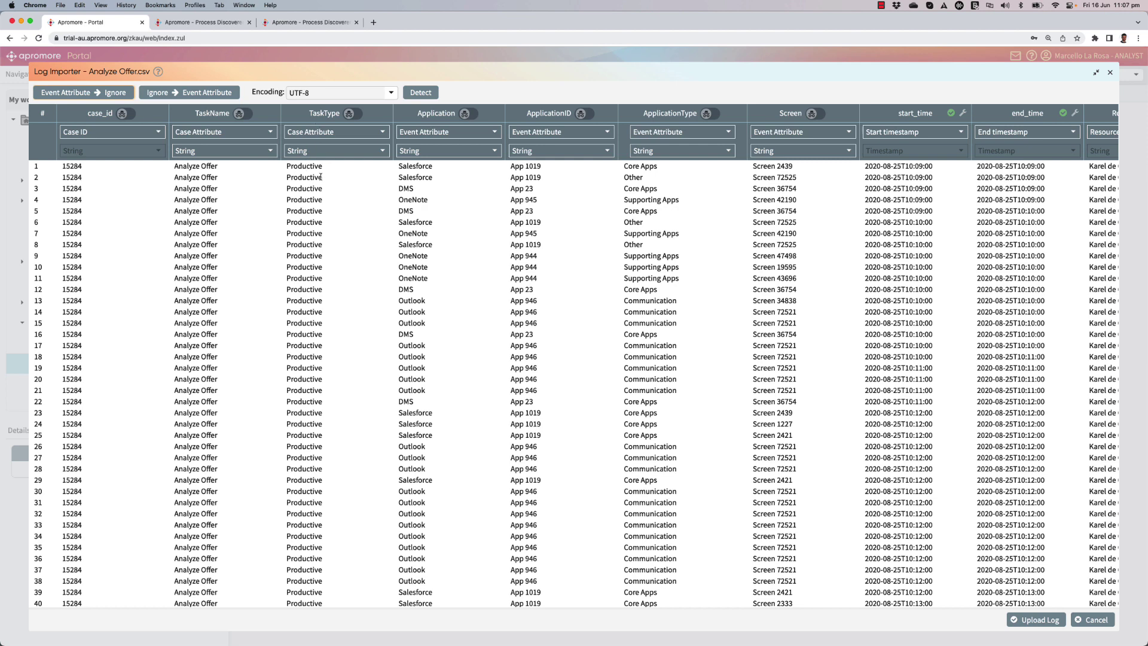
Map Application as the activity, and ApplicationType and Screen as perspective event attributes
{"action": "left_click", "coordinate": [431, 131]}
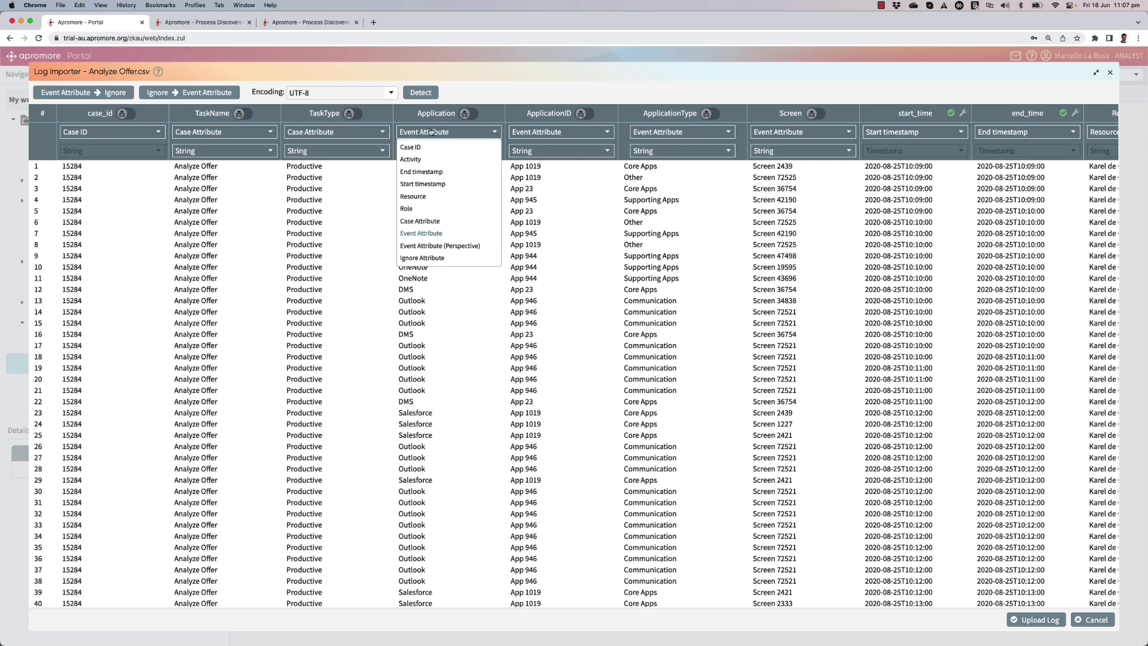
{"action": "left_click", "coordinate": [416, 160]}
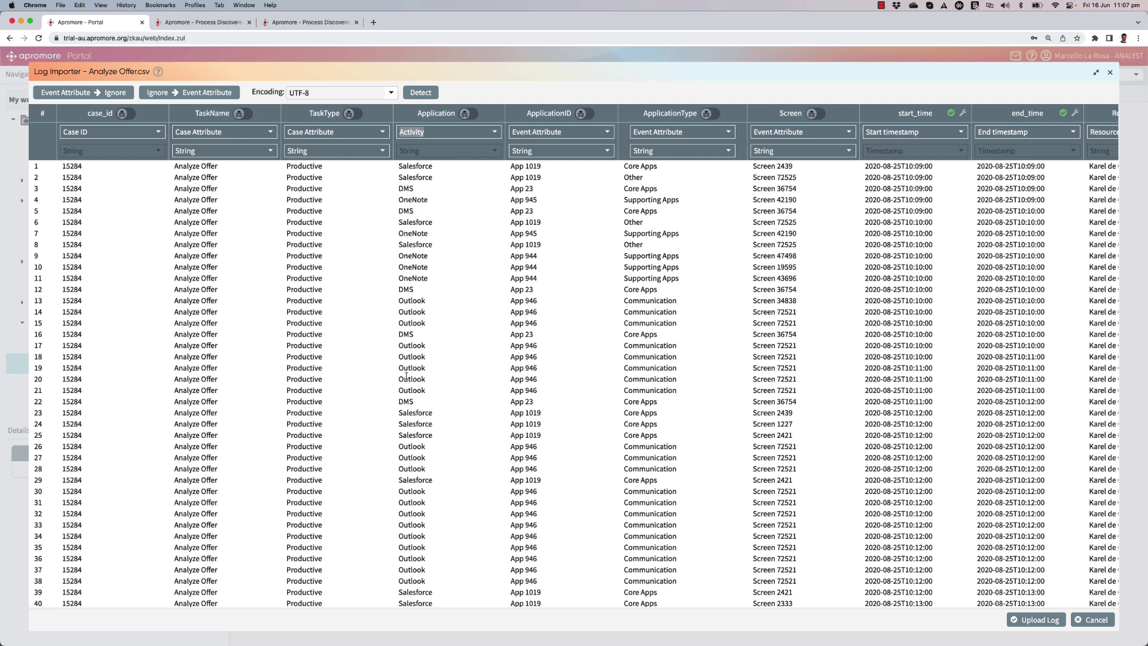
{"action": "scroll", "coordinate": [459, 296], "scroll_direction": "right", "scroll_amount": 3}
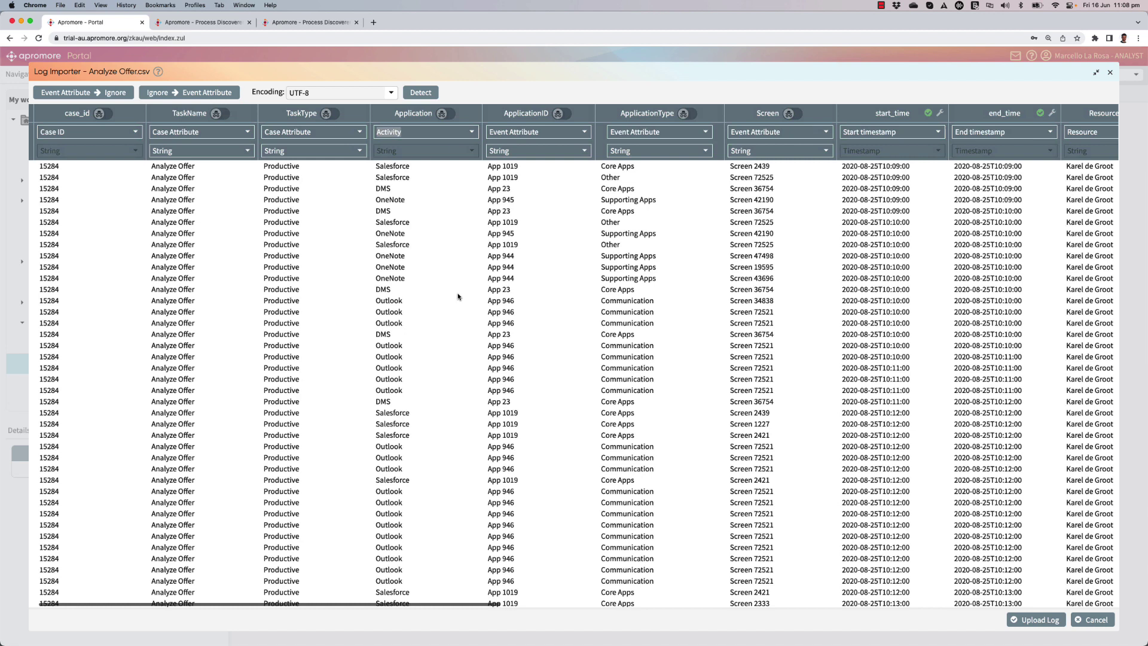
{"action": "scroll", "coordinate": [458, 296], "scroll_direction": "right", "scroll_amount": 1}
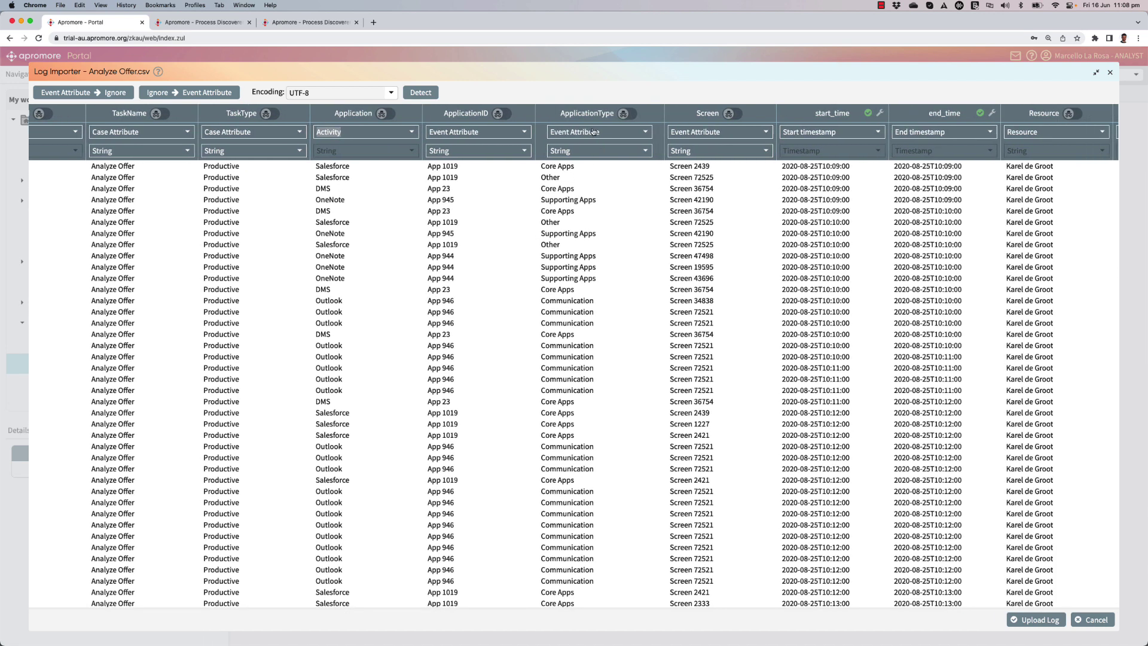
{"action": "left_click", "coordinate": [593, 132]}
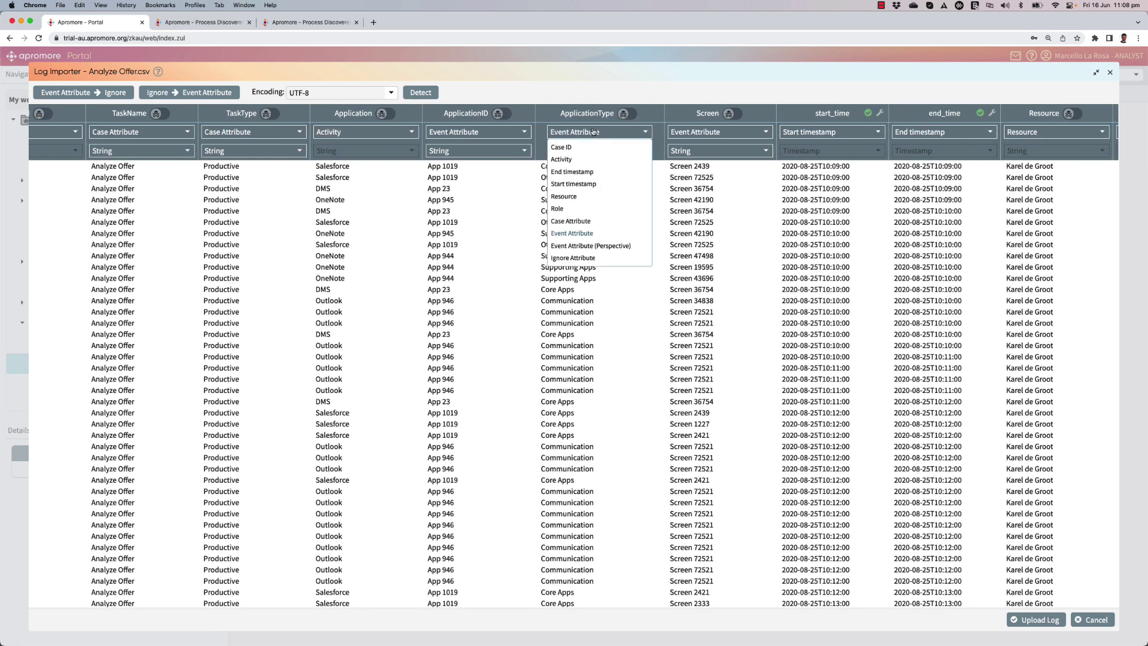
{"action": "left_click", "coordinate": [588, 246]}
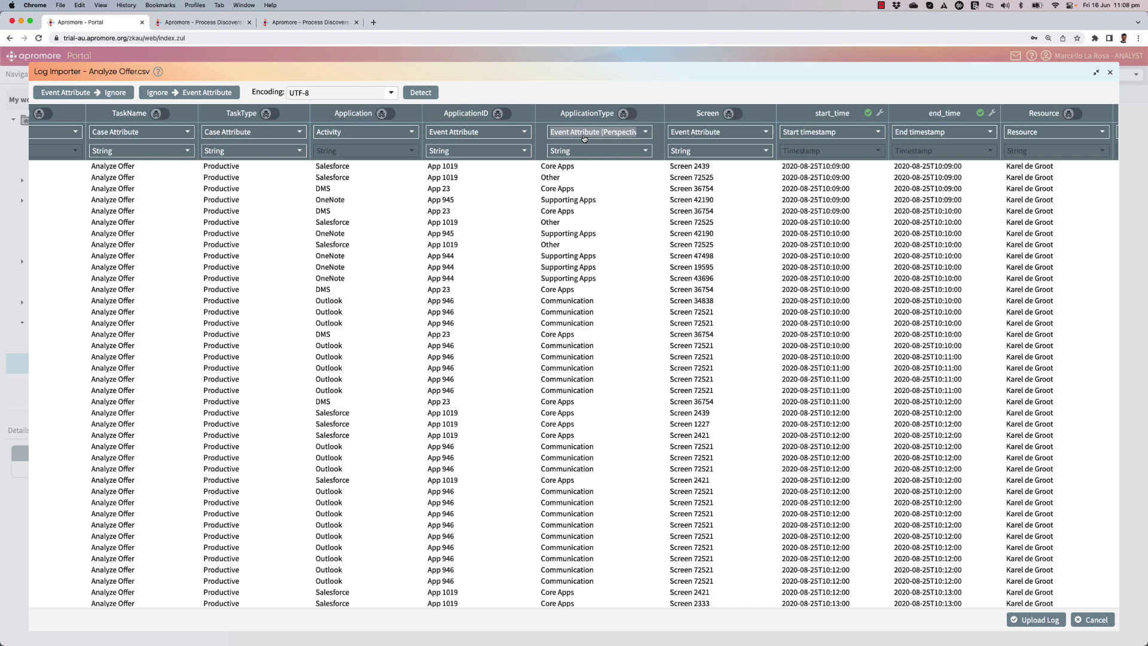
{"action": "left_click", "coordinate": [683, 135]}
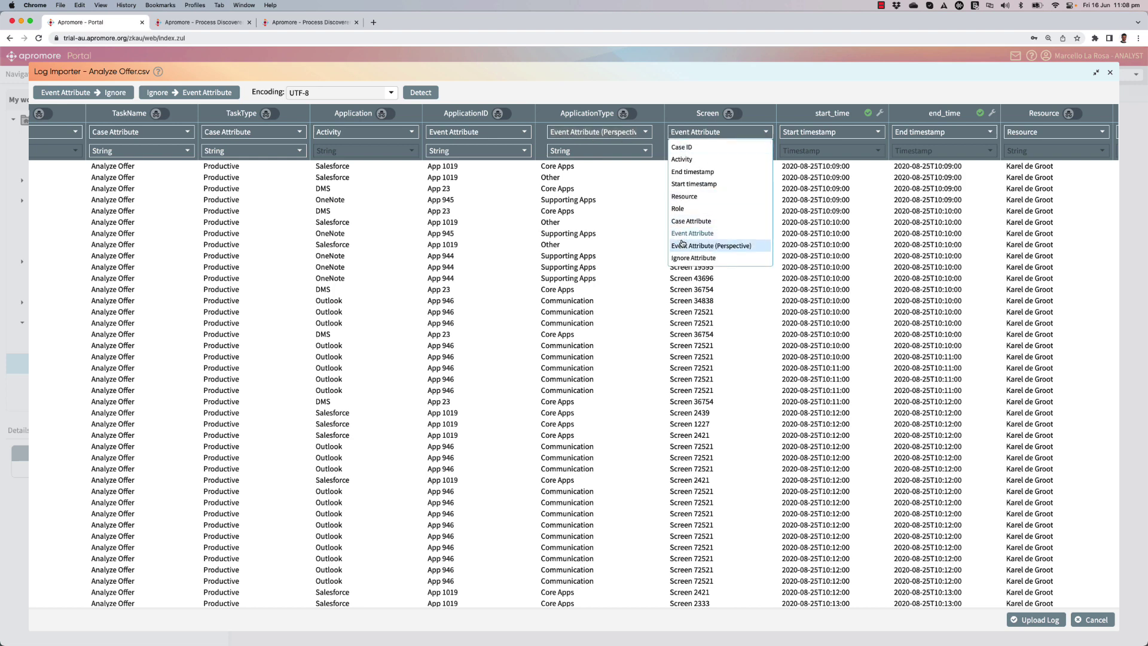
{"action": "left_click", "coordinate": [682, 244]}
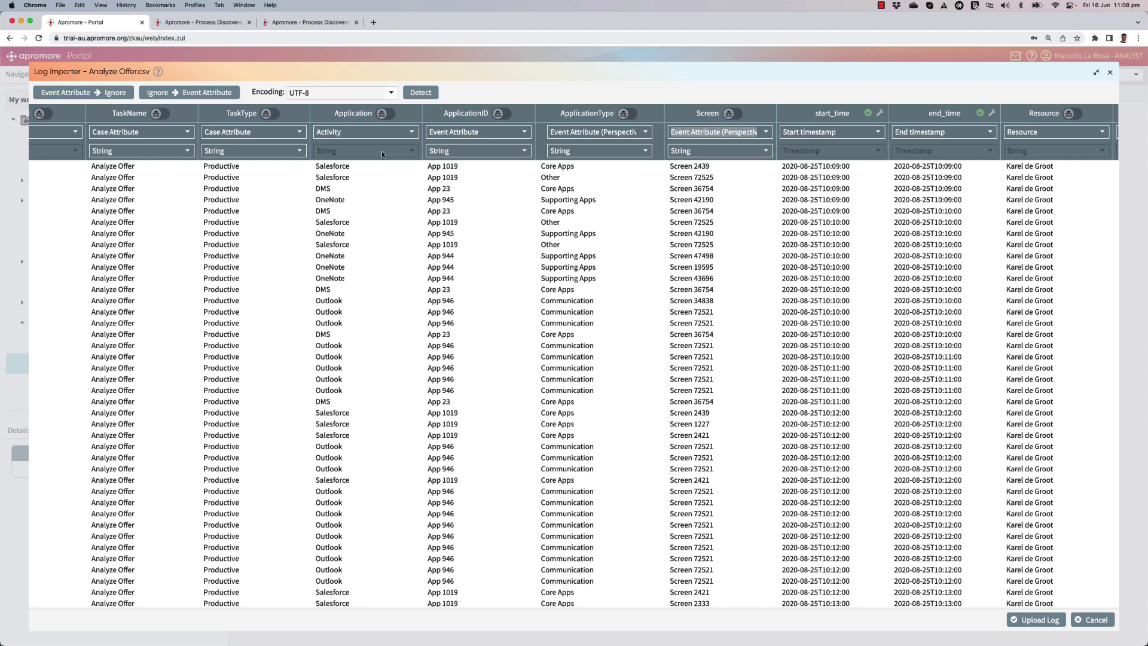
Scroll through the remaining columns to review their attribute mappings
{"action": "scroll", "coordinate": [499, 194], "scroll_direction": "right", "scroll_amount": 6}
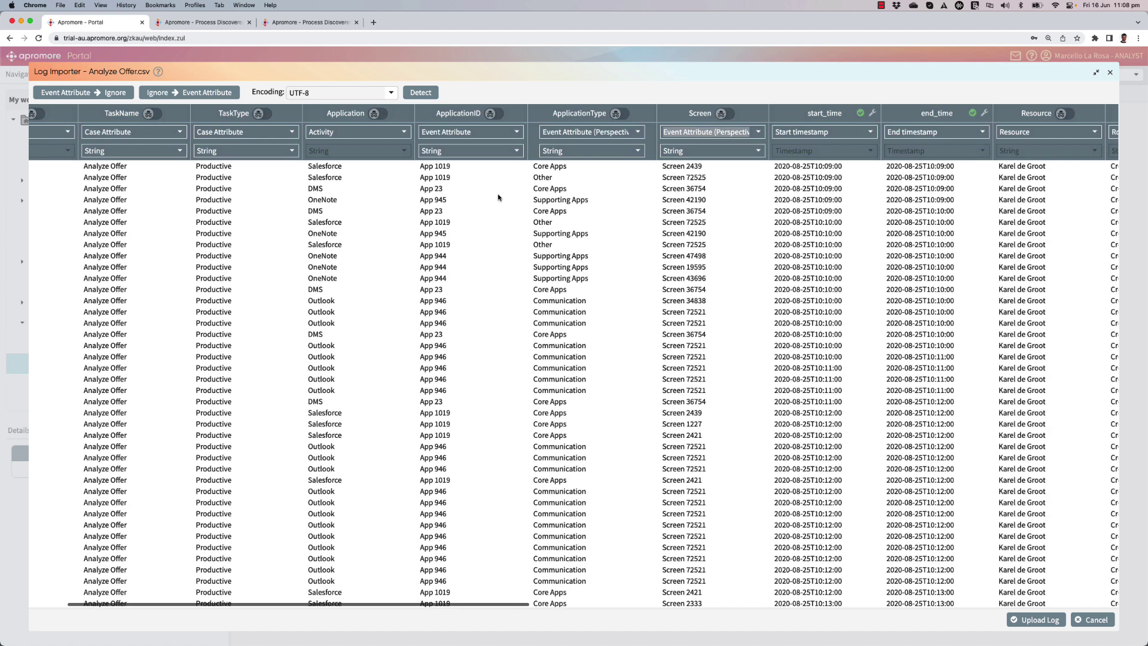
{"action": "scroll", "coordinate": [499, 197], "scroll_direction": "right", "scroll_amount": 3}
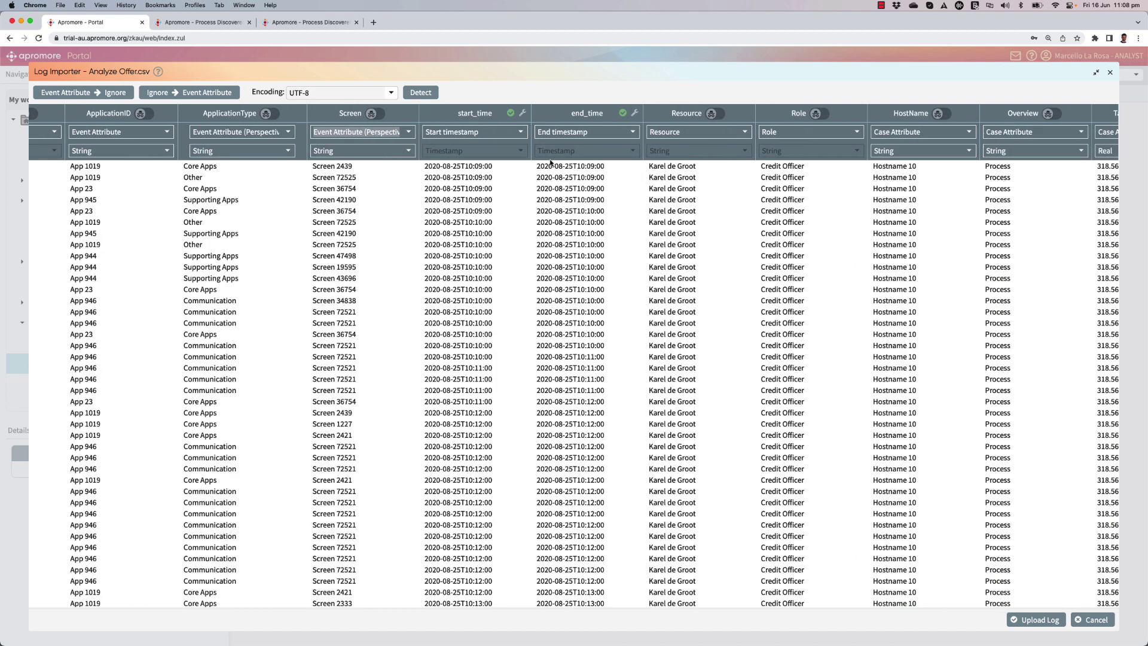
{"action": "scroll", "coordinate": [550, 163], "scroll_direction": "right", "scroll_amount": 3}
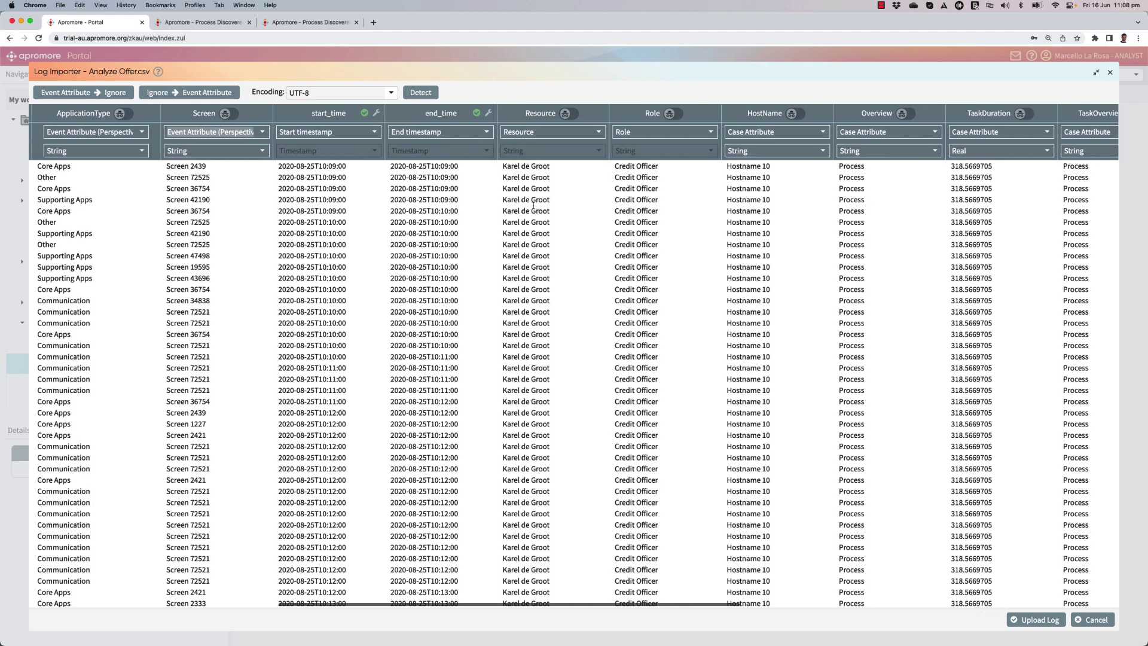
{"action": "scroll", "coordinate": [534, 205], "scroll_direction": "down", "scroll_amount": 2}
{"action": "scroll", "coordinate": [533, 205], "scroll_direction": "down", "scroll_amount": 10}
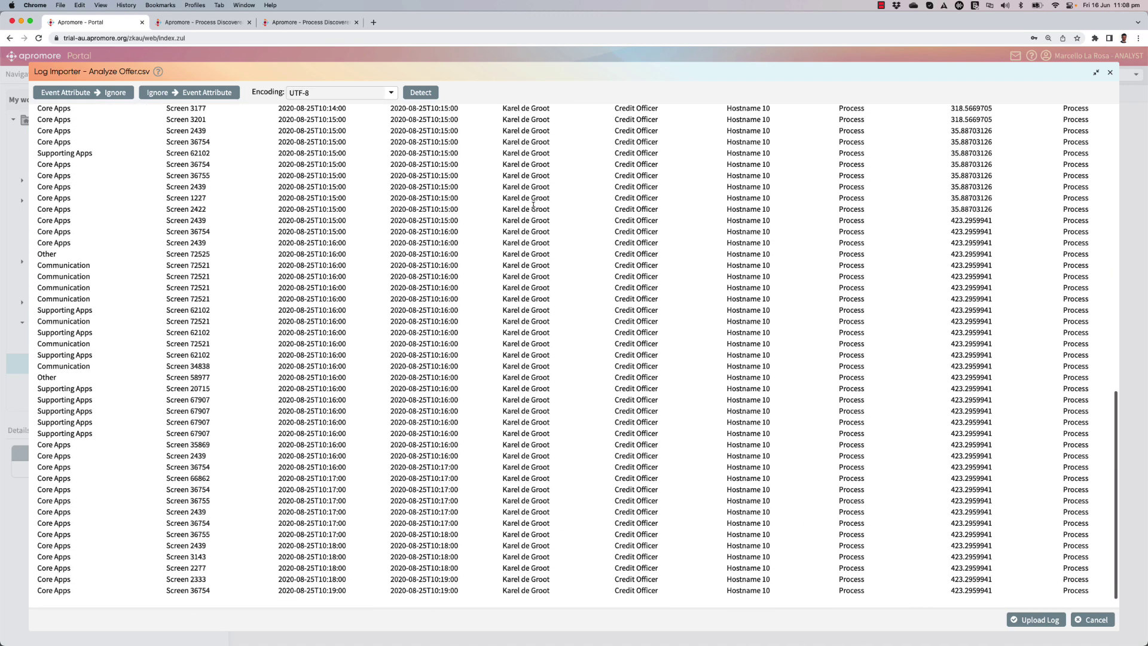
{"action": "scroll", "coordinate": [534, 206], "scroll_direction": "up", "scroll_amount": 15}
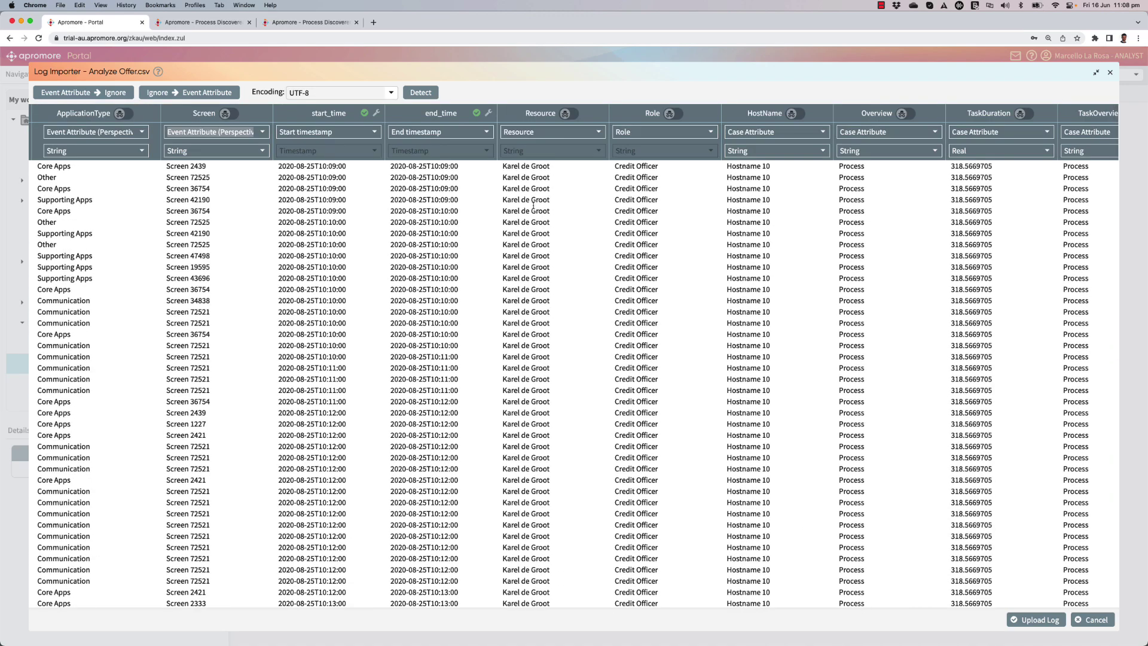
{"action": "scroll", "coordinate": [533, 205], "scroll_direction": "right", "scroll_amount": 3}
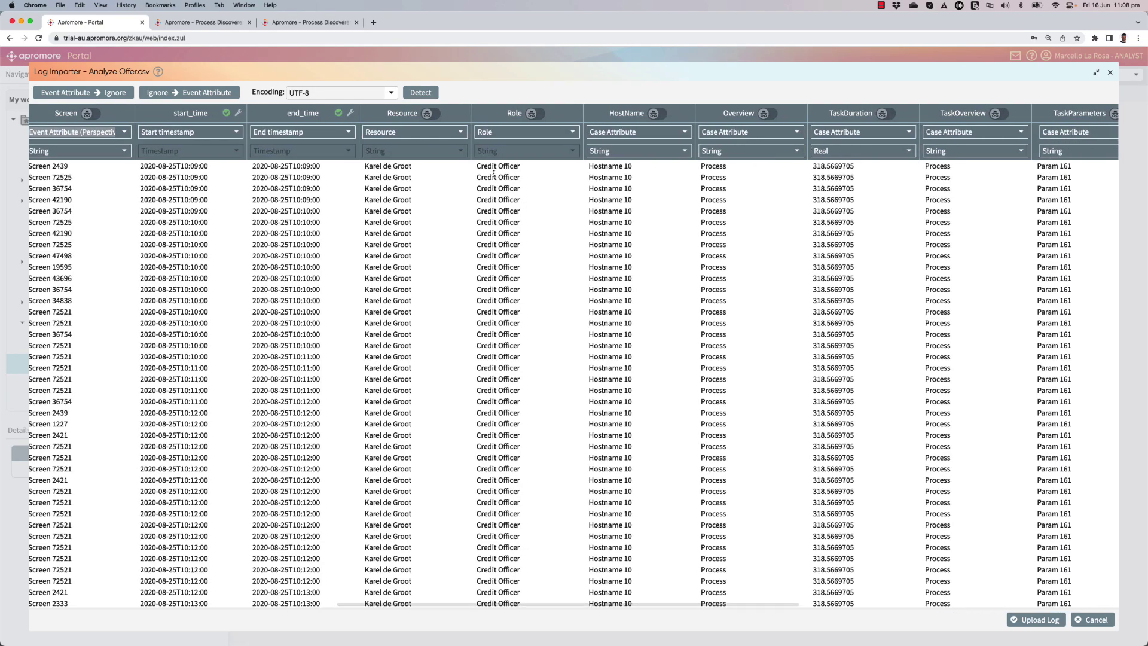
{"action": "scroll", "coordinate": [497, 192], "scroll_direction": "right", "scroll_amount": 3}
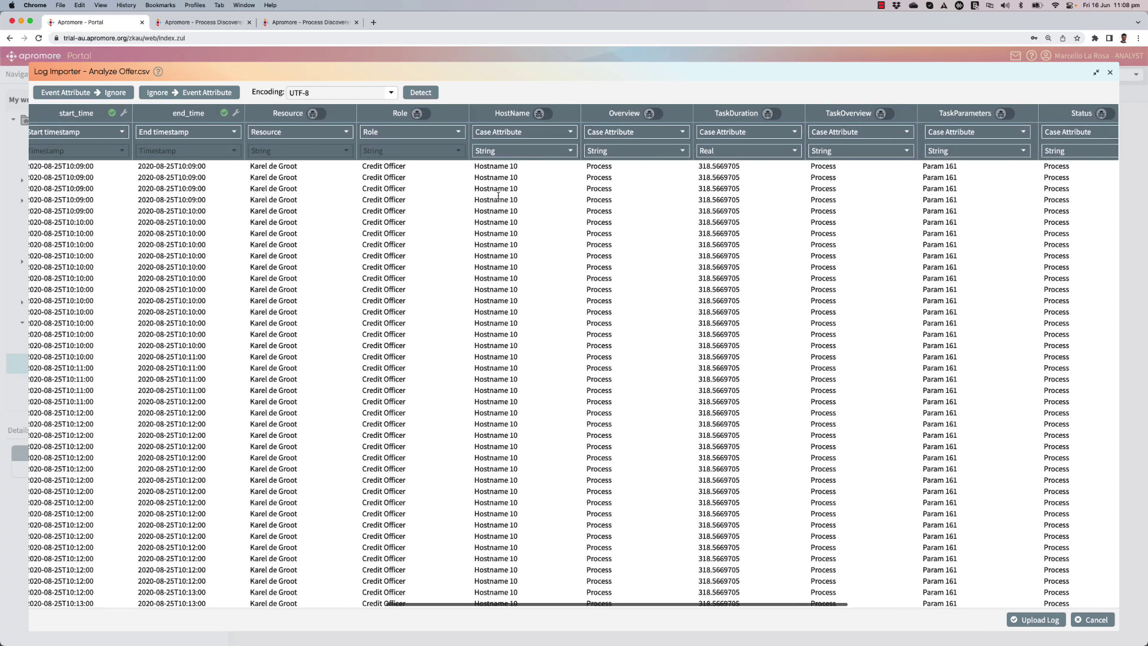
{"action": "scroll", "coordinate": [498, 196], "scroll_direction": "right", "scroll_amount": 5}
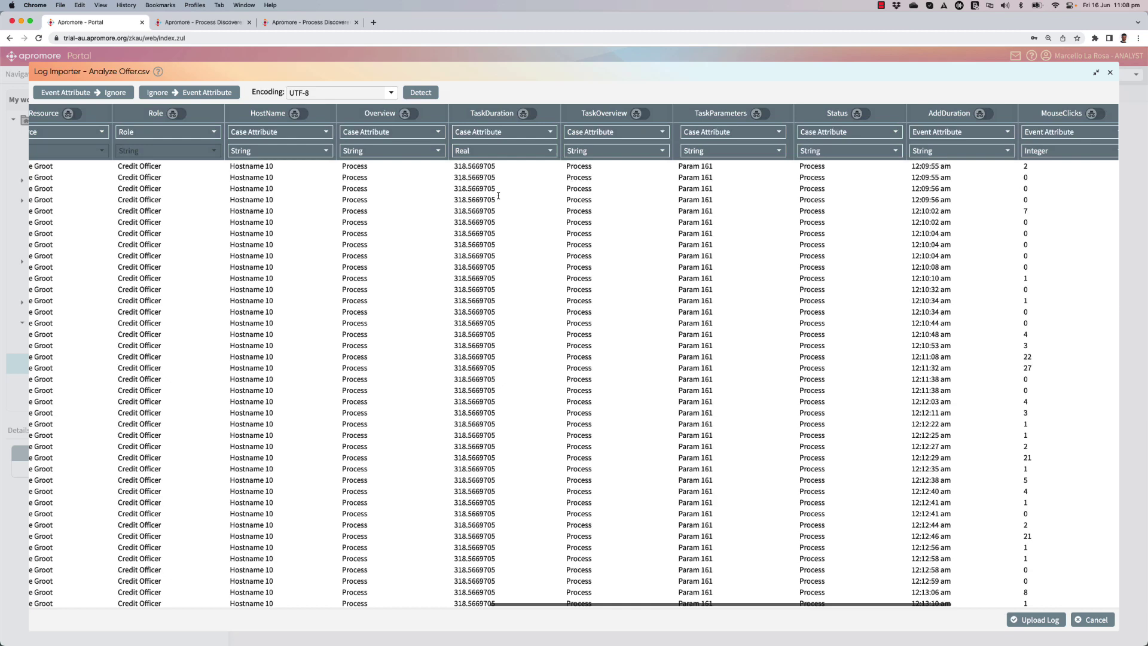
{"action": "scroll", "coordinate": [498, 196], "scroll_direction": "right", "scroll_amount": 4}
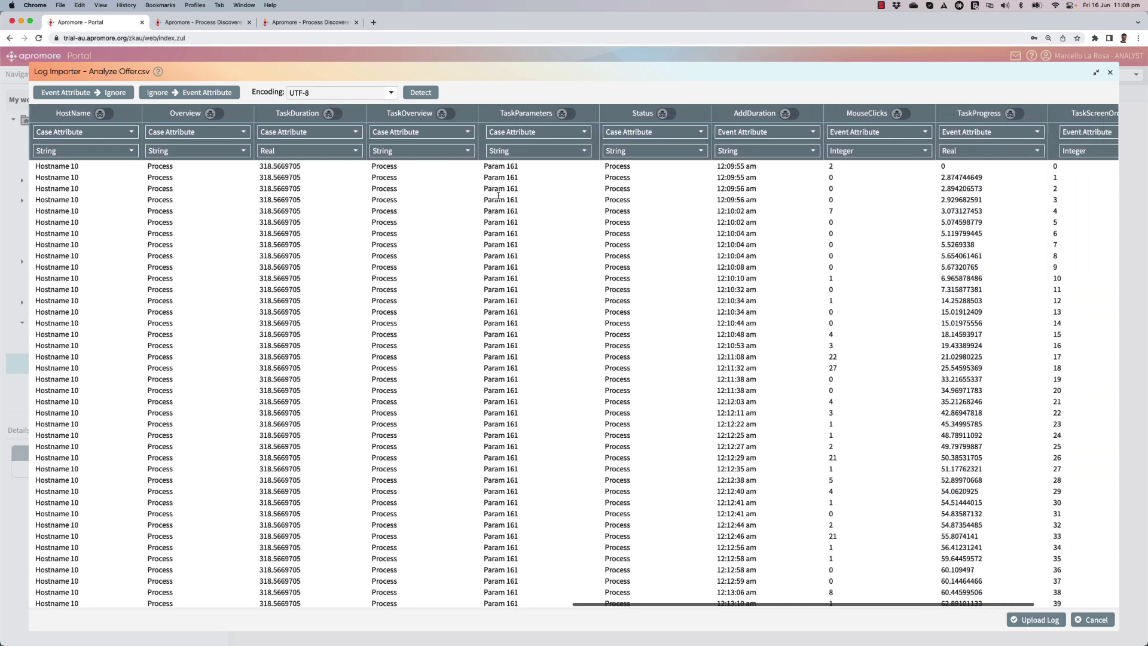
{"action": "scroll", "coordinate": [498, 196], "scroll_direction": "right", "scroll_amount": 4}
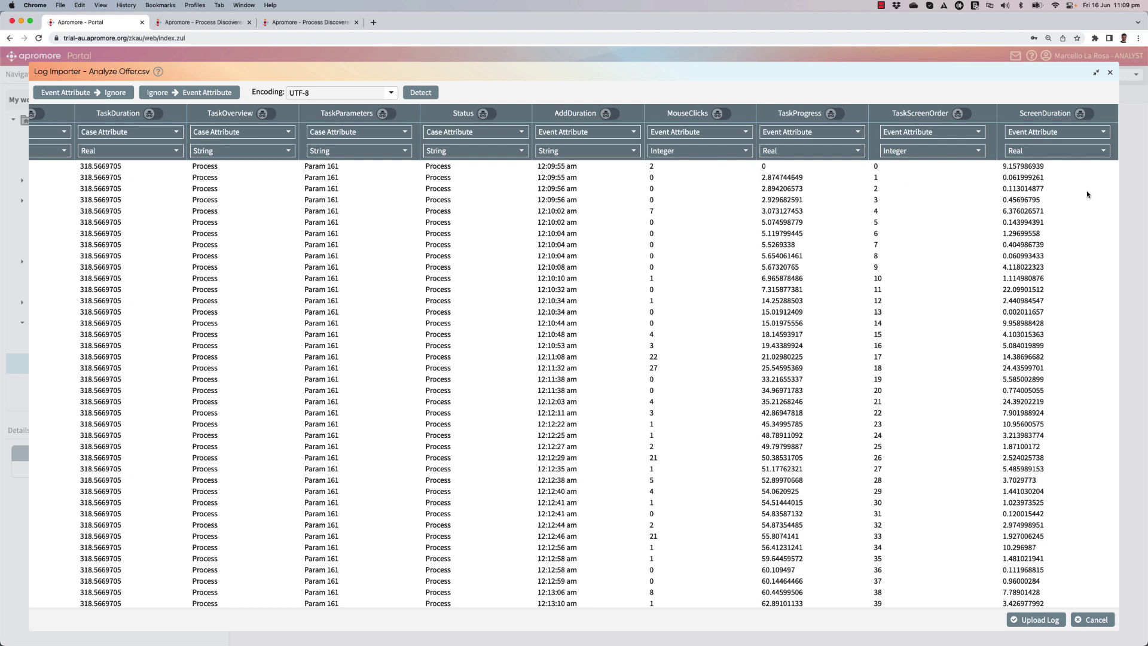
Import the mapped log under the name Analyze Offer and select it in Task Mining
{"action": "left_click", "coordinate": [1044, 624]}
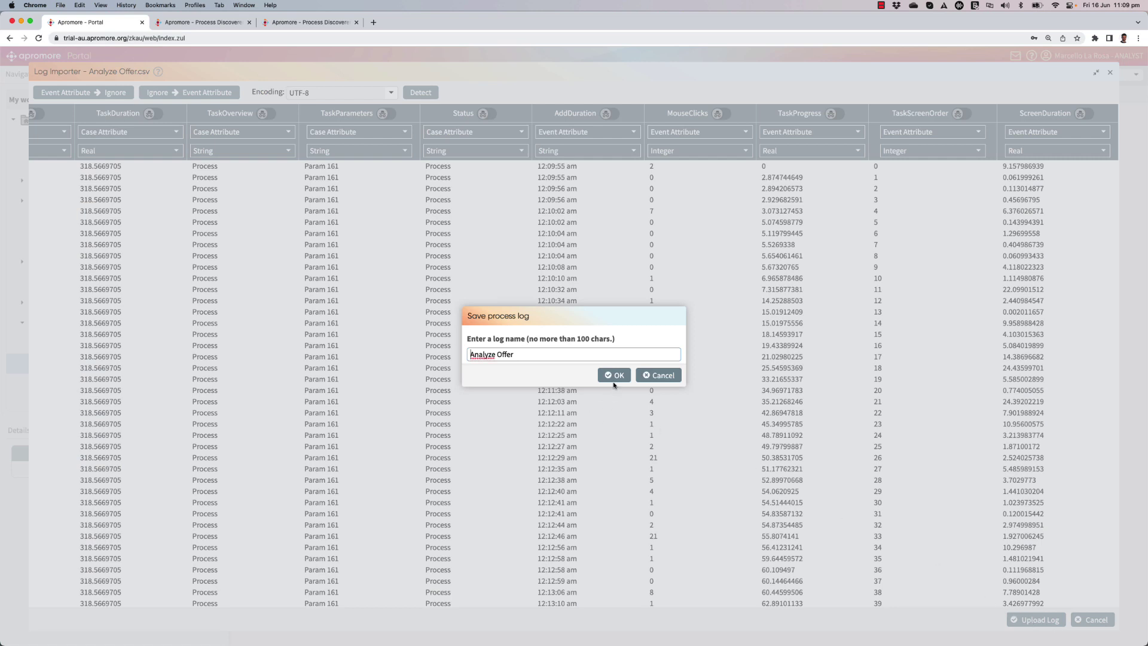
{"action": "left_click", "coordinate": [614, 378]}
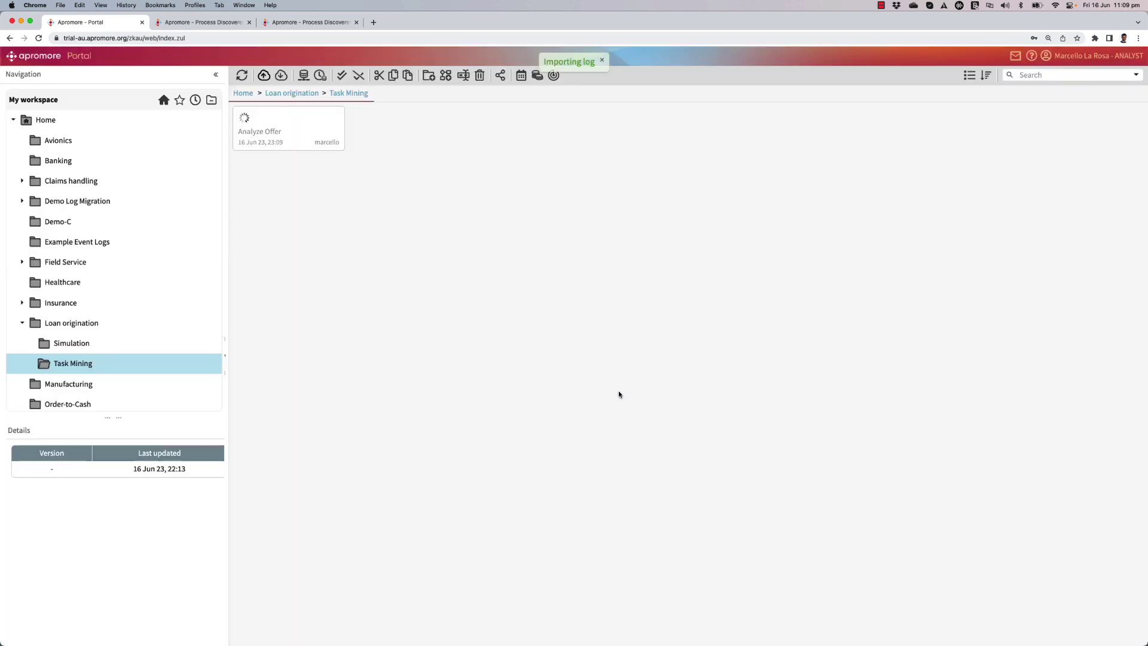
{"action": "left_click", "coordinate": [295, 143]}
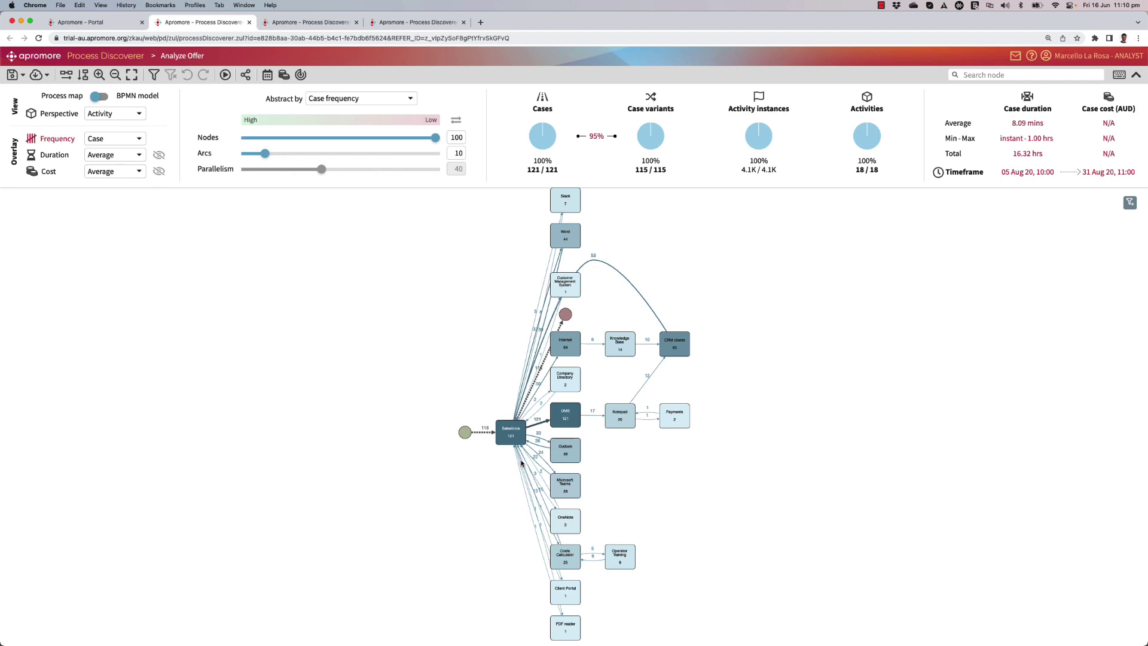
{"action": "scroll", "coordinate": [521, 462], "scroll_direction": "up", "scroll_amount": 5}
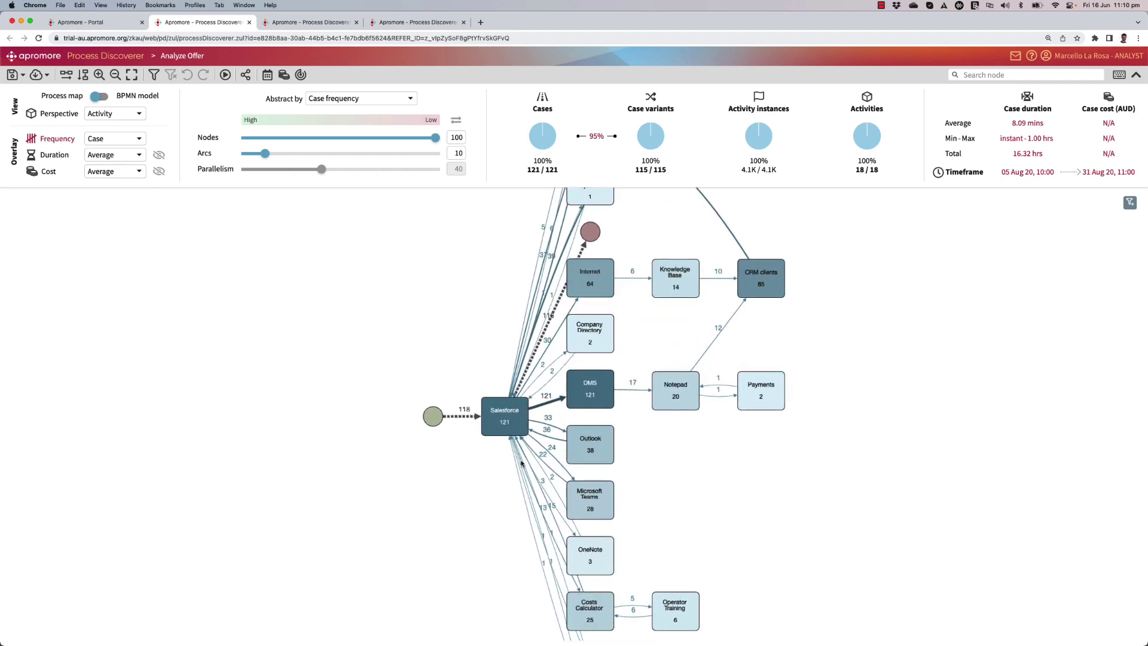
{"action": "mouse_move", "coordinate": [492, 413]}
{"action": "left_mouse_down"}
{"action": "mouse_move", "coordinate": [457, 417]}
{"action": "mouse_move", "coordinate": [486, 414]}
{"action": "left_mouse_up"}
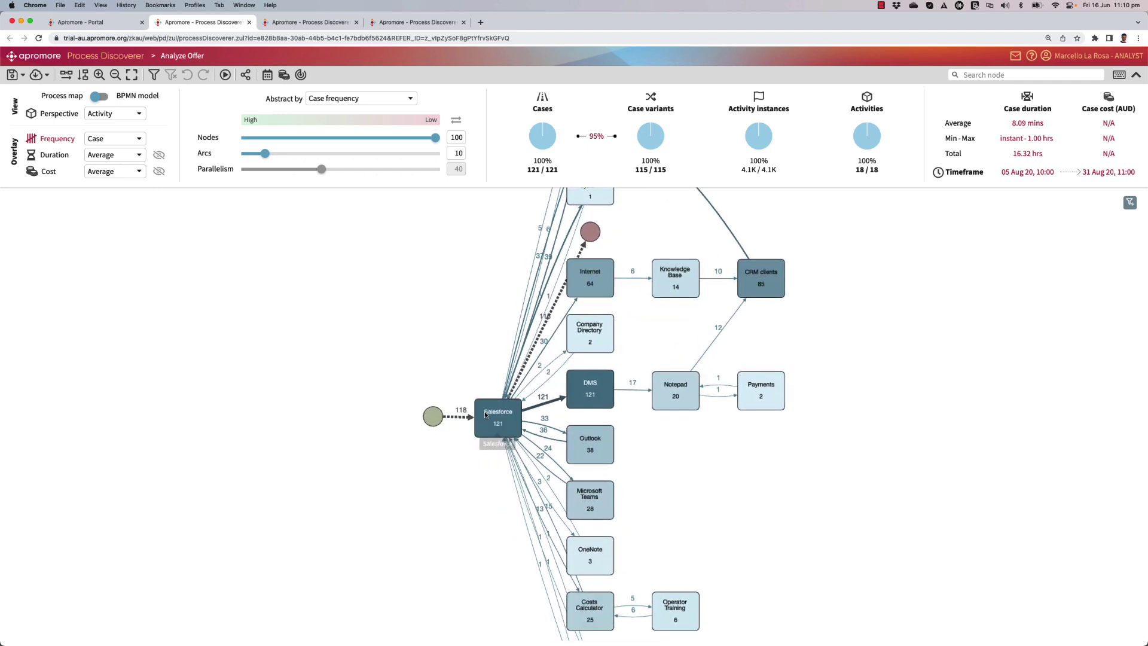
{"action": "scroll", "coordinate": [486, 406], "scroll_direction": "down", "scroll_amount": 5}
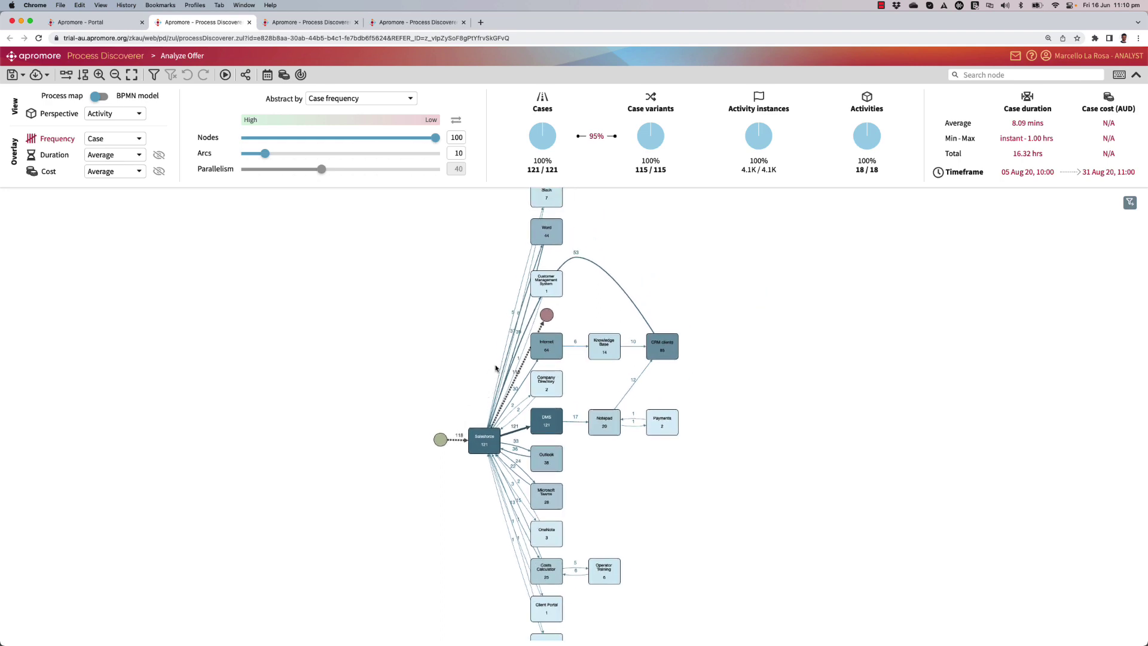
{"action": "scroll", "coordinate": [496, 368], "scroll_direction": "down", "scroll_amount": 1}
{"action": "left_click_drag", "start_coordinate": [543, 212], "coordinate": [471, 342]}
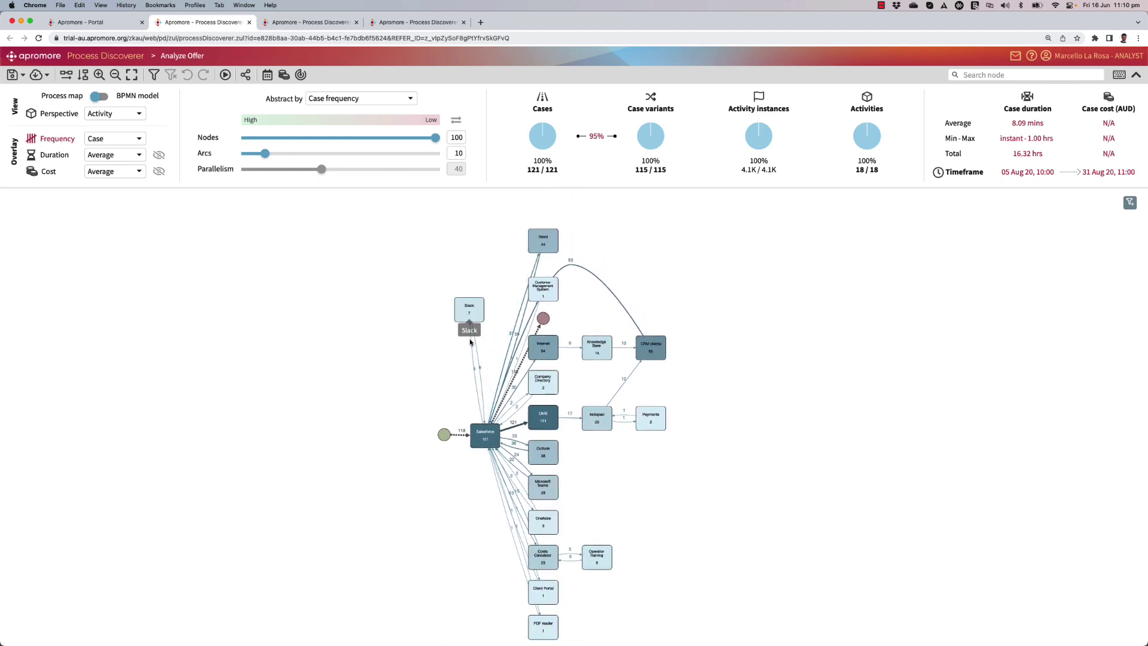
{"action": "scroll", "coordinate": [471, 338], "scroll_direction": "up", "scroll_amount": 3}
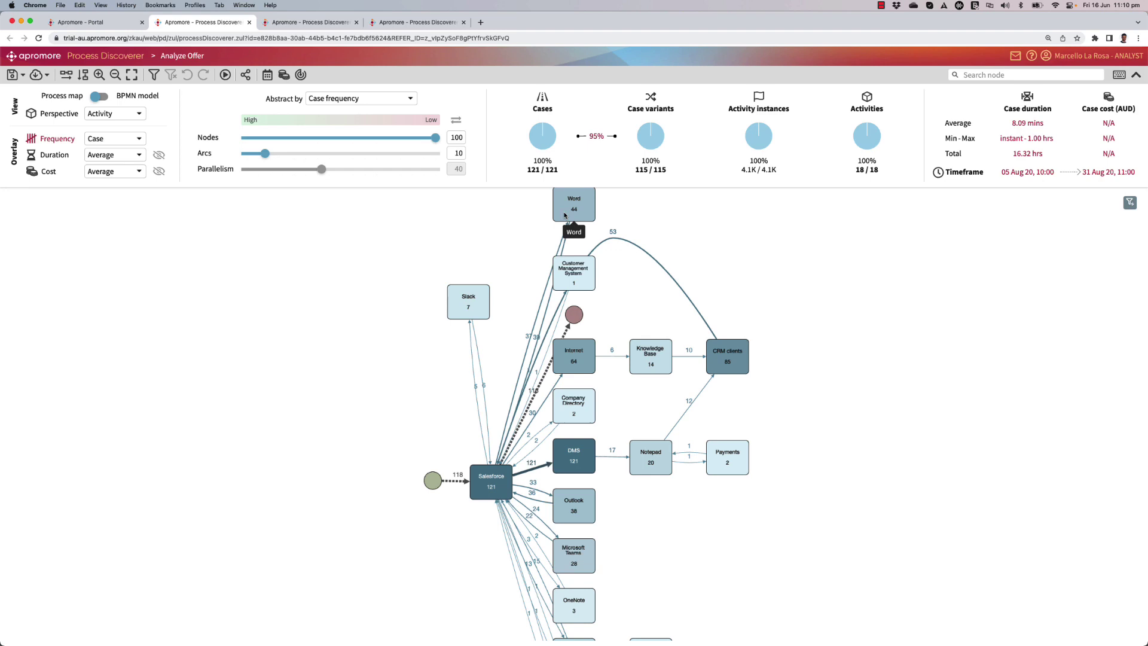
{"action": "left_click_drag", "start_coordinate": [565, 215], "coordinate": [506, 265]}
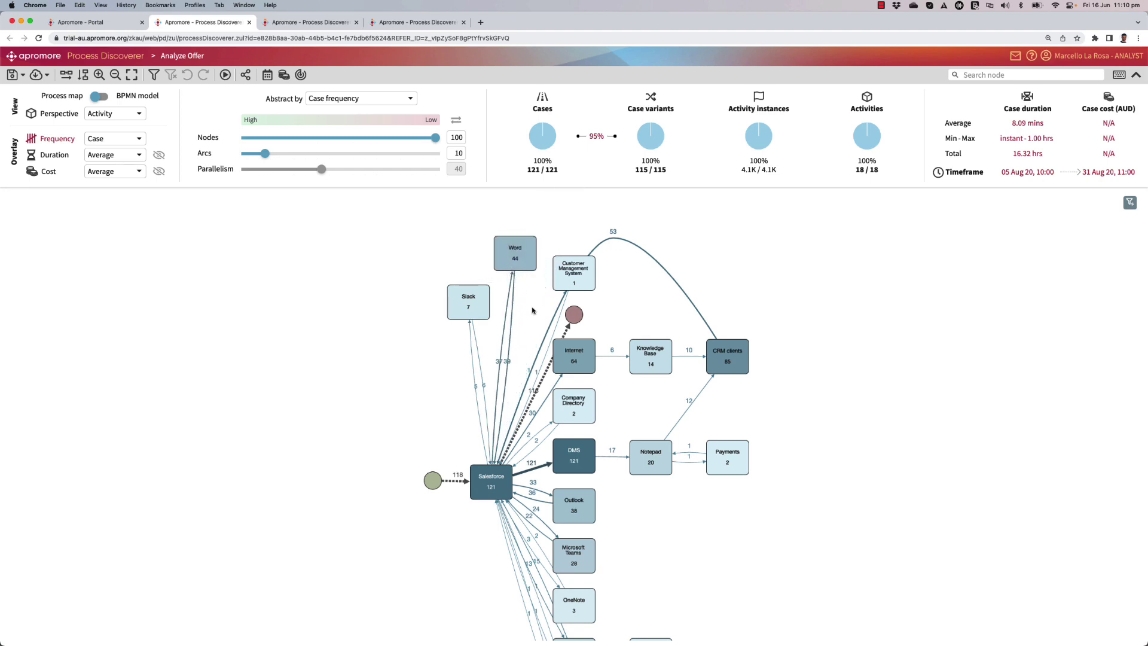
{"action": "left_click", "coordinate": [564, 282]}
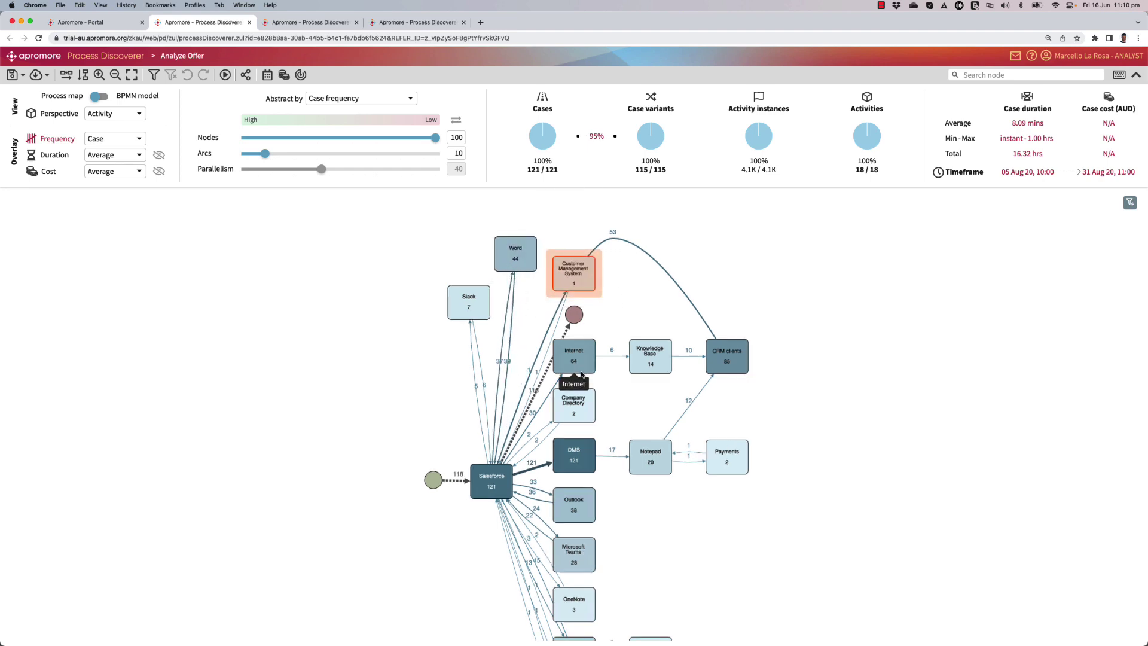
{"action": "scroll", "coordinate": [582, 374], "scroll_direction": "up", "scroll_amount": 3}
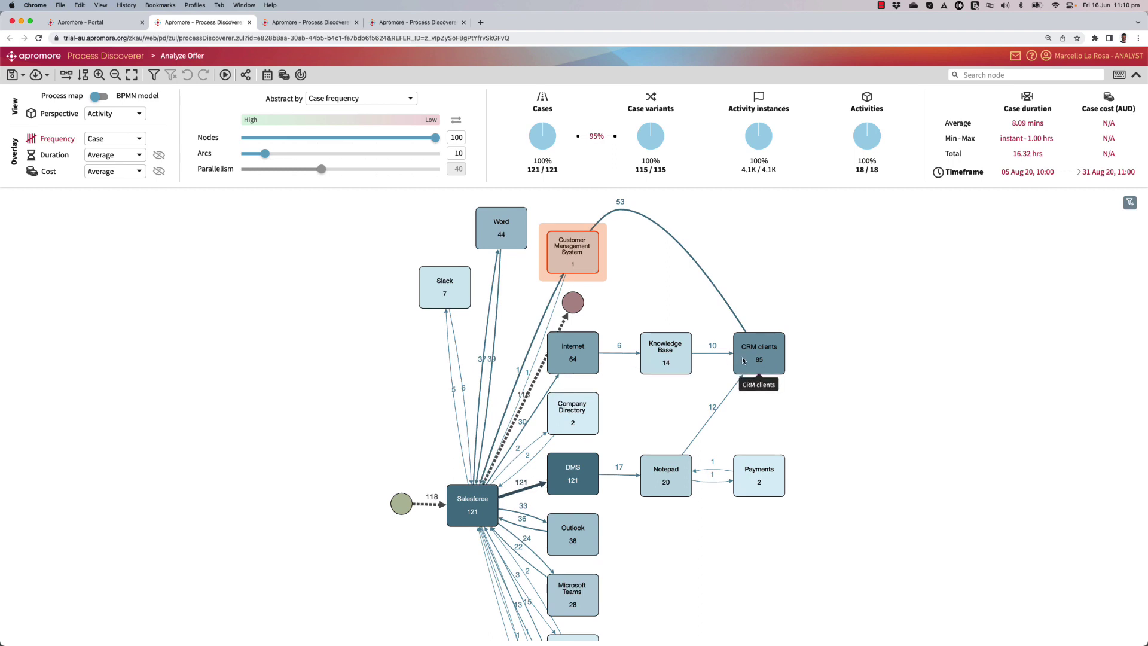
{"action": "scroll", "coordinate": [637, 463], "scroll_direction": "down", "scroll_amount": 1}
{"action": "left_click_drag", "start_coordinate": [630, 519], "coordinate": [603, 465]}
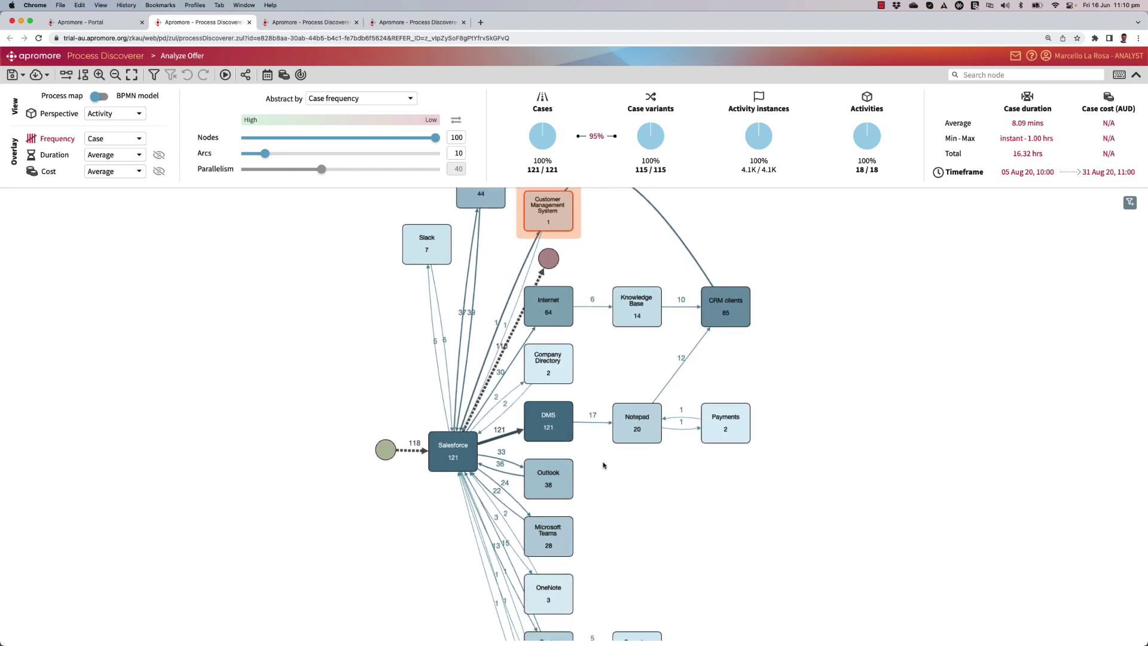
{"action": "left_click_drag", "start_coordinate": [598, 518], "coordinate": [596, 450]}
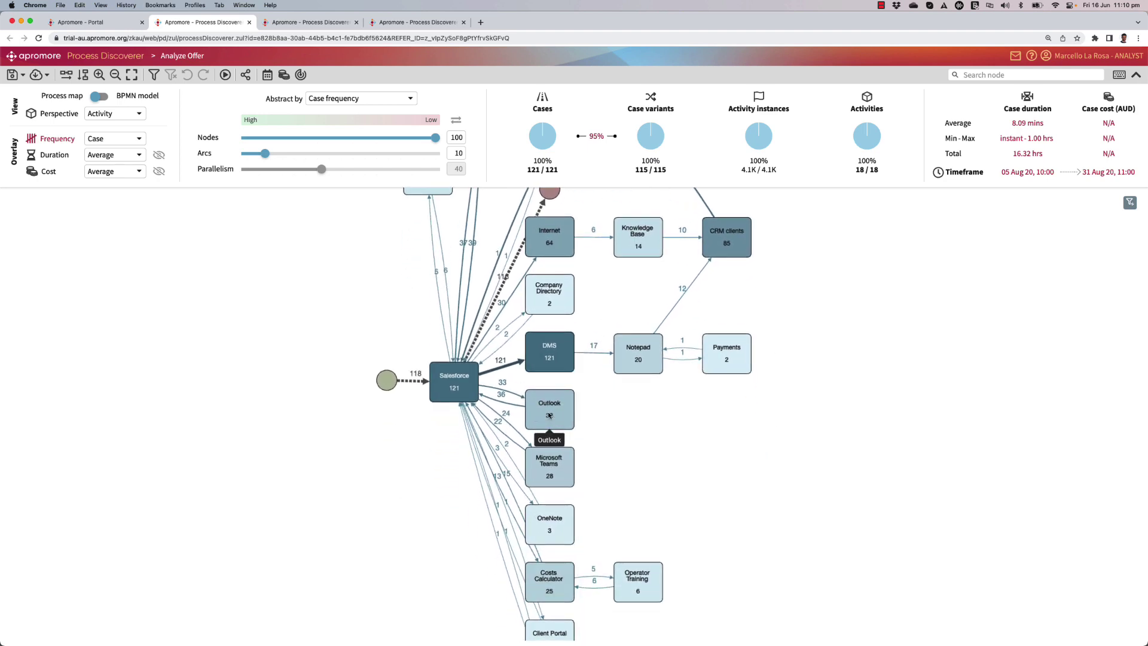
{"action": "scroll", "coordinate": [534, 477], "scroll_direction": "down", "scroll_amount": 3}
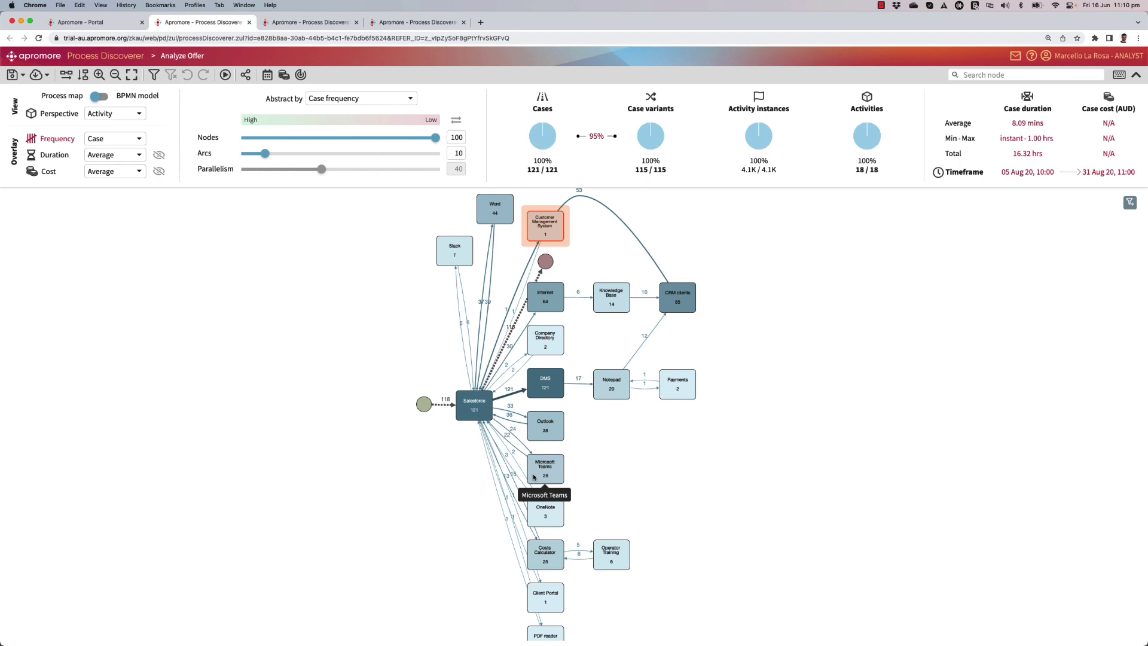
{"action": "scroll", "coordinate": [534, 478], "scroll_direction": "down", "scroll_amount": 1}
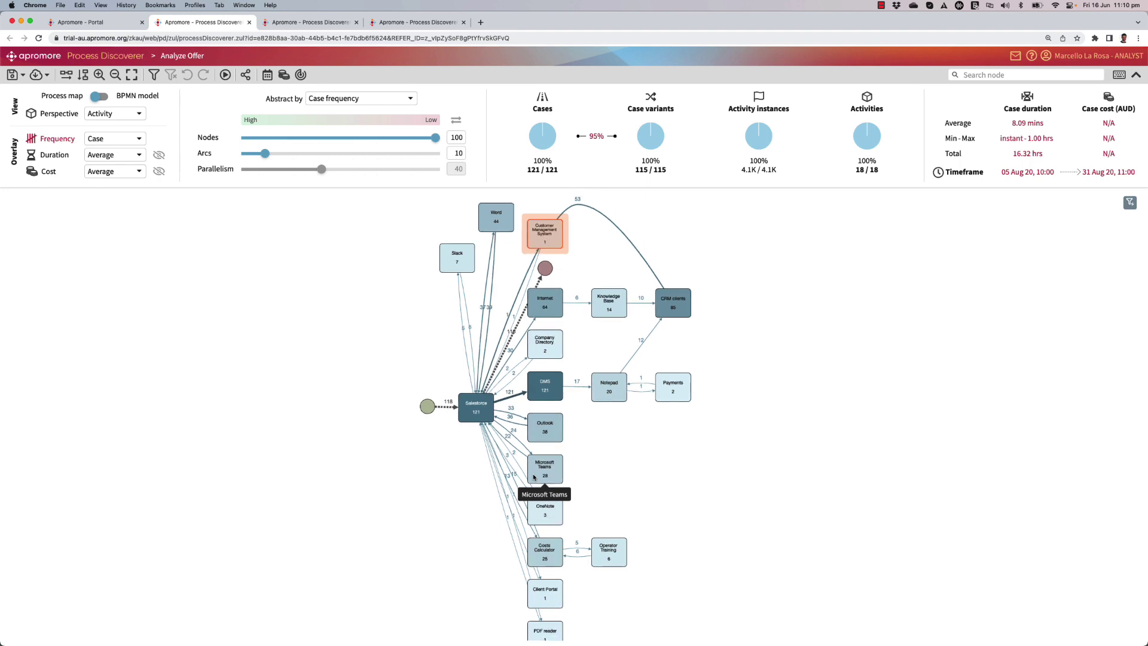
Cycle the map overlay through cost and frequency, ending on average duration
{"action": "left_click", "coordinate": [42, 173]}
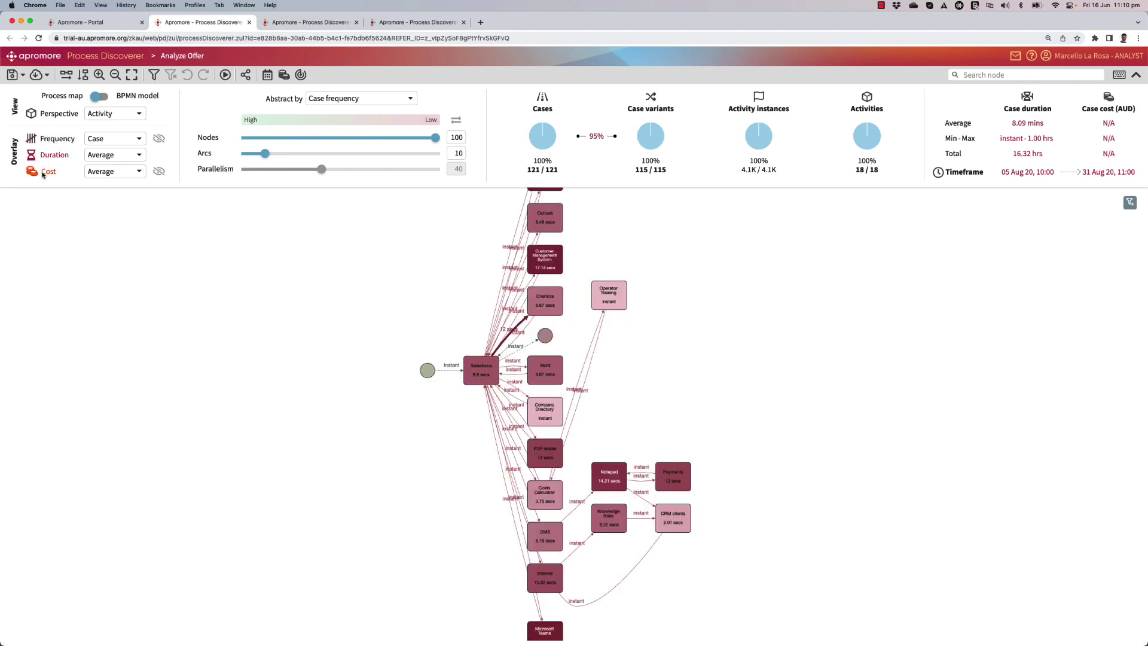
{"action": "left_click", "coordinate": [46, 141]}
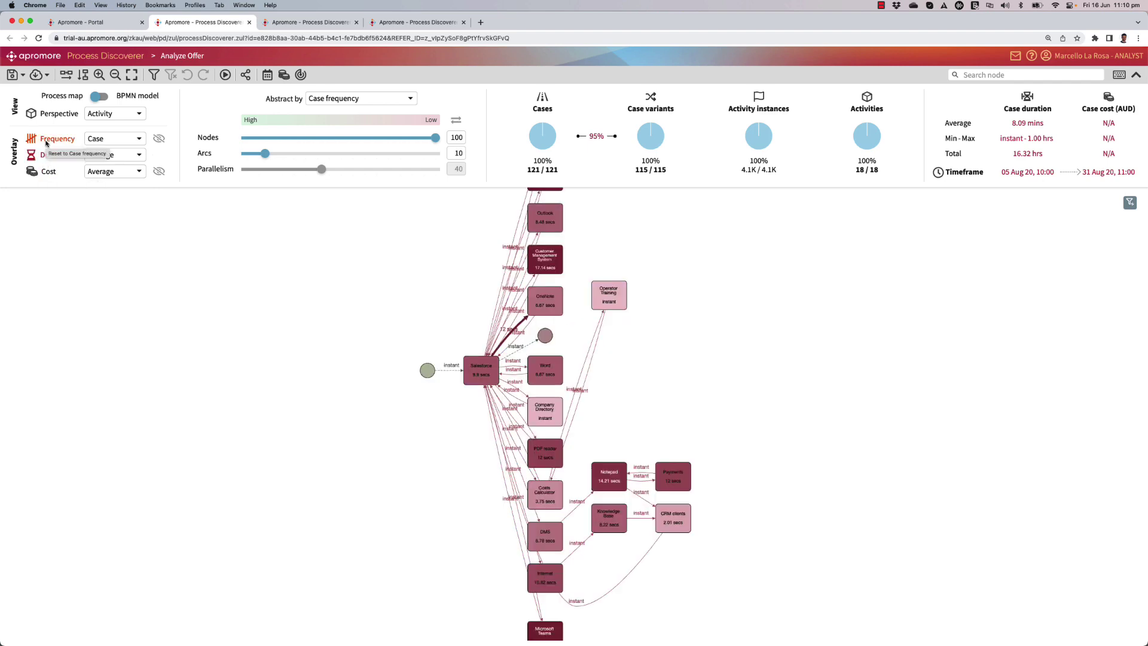
{"action": "left_click", "coordinate": [49, 155]}
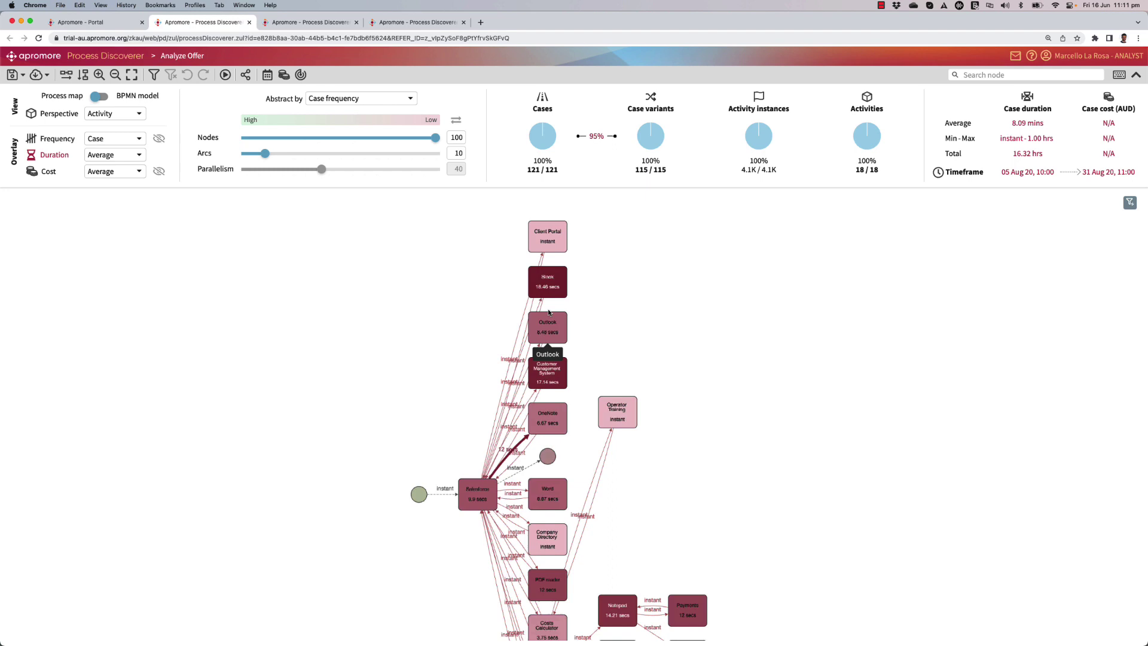
Switch the perspective through Resource and ApplicationType to Screen, then zoom into the map
{"action": "left_click", "coordinate": [107, 114]}
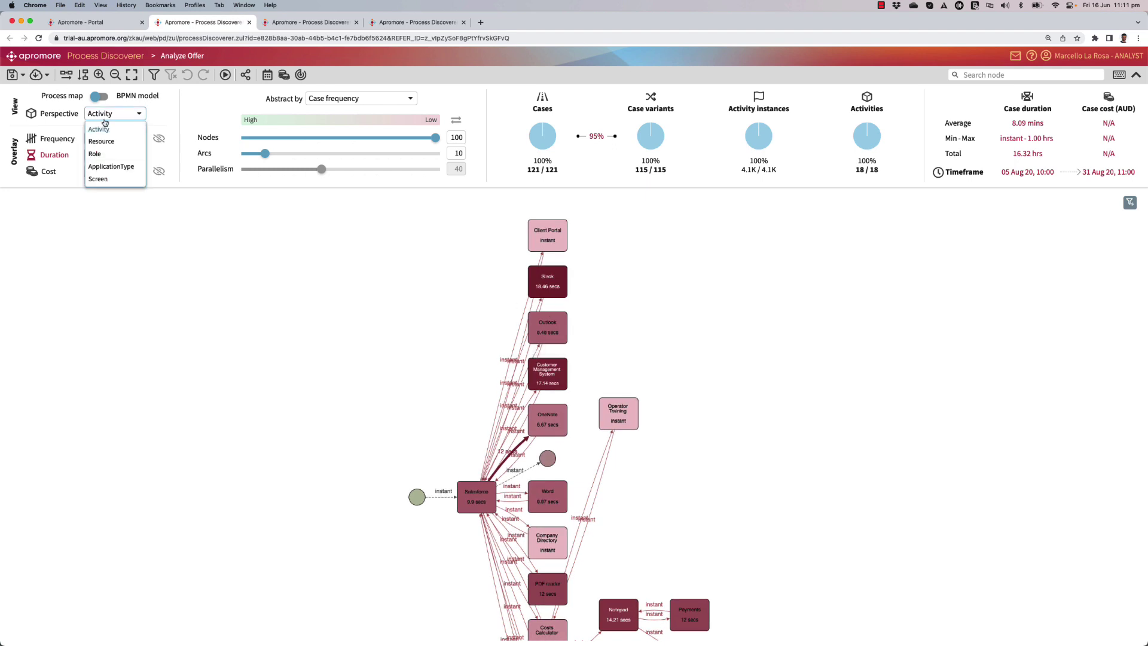
{"action": "left_click", "coordinate": [107, 142]}
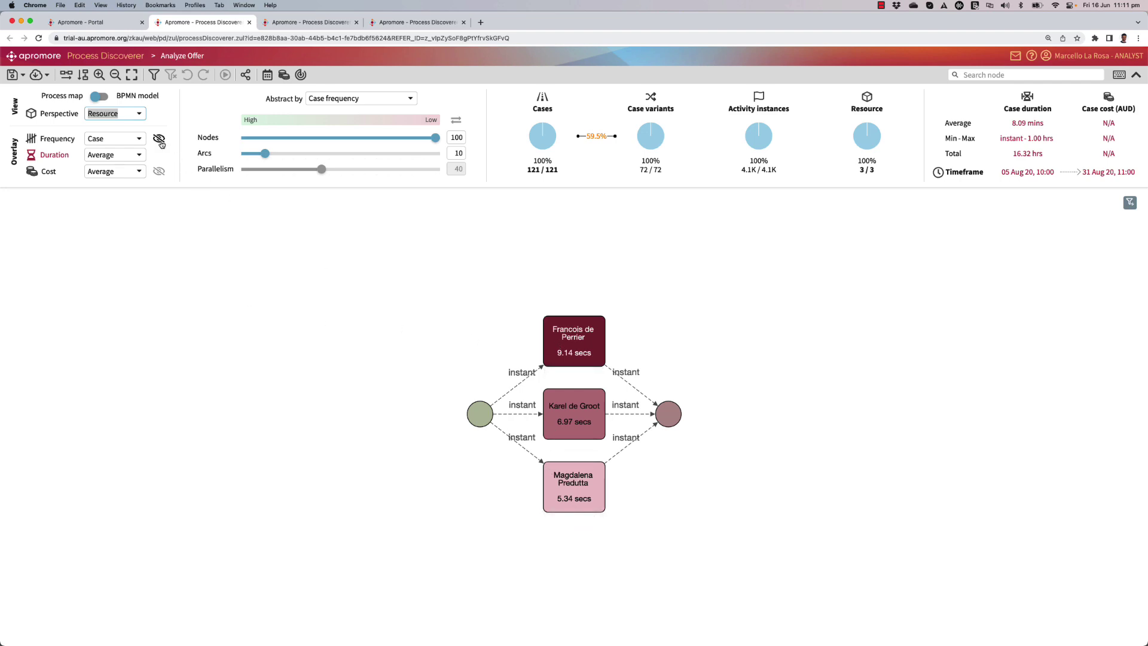
{"action": "left_click", "coordinate": [117, 114]}
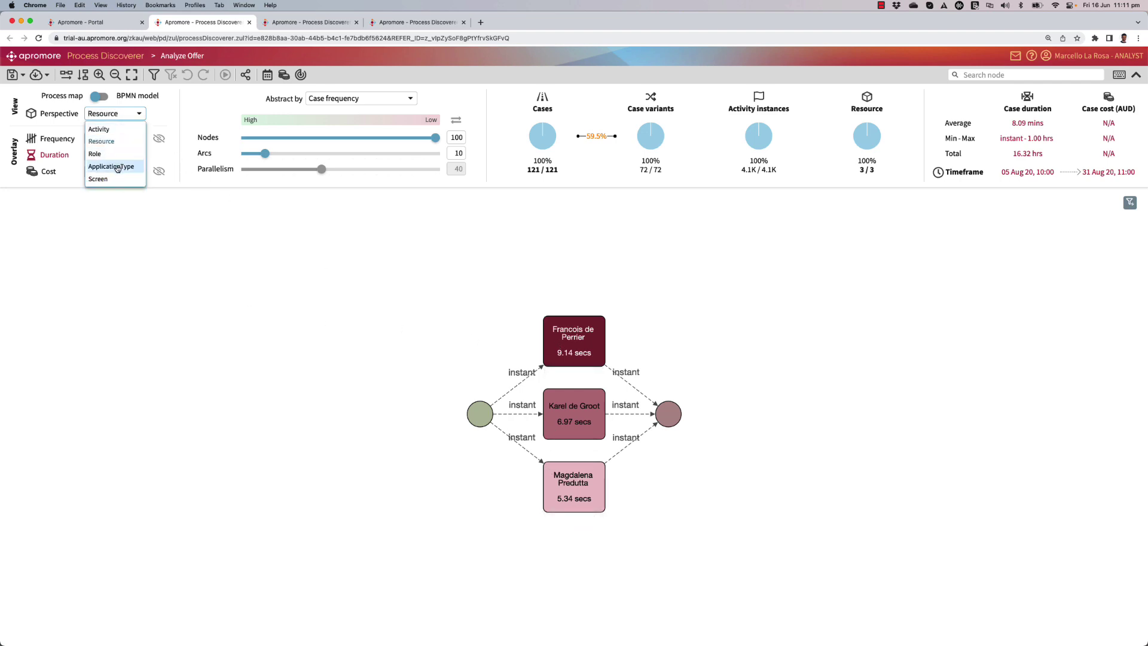
{"action": "left_click", "coordinate": [117, 168]}
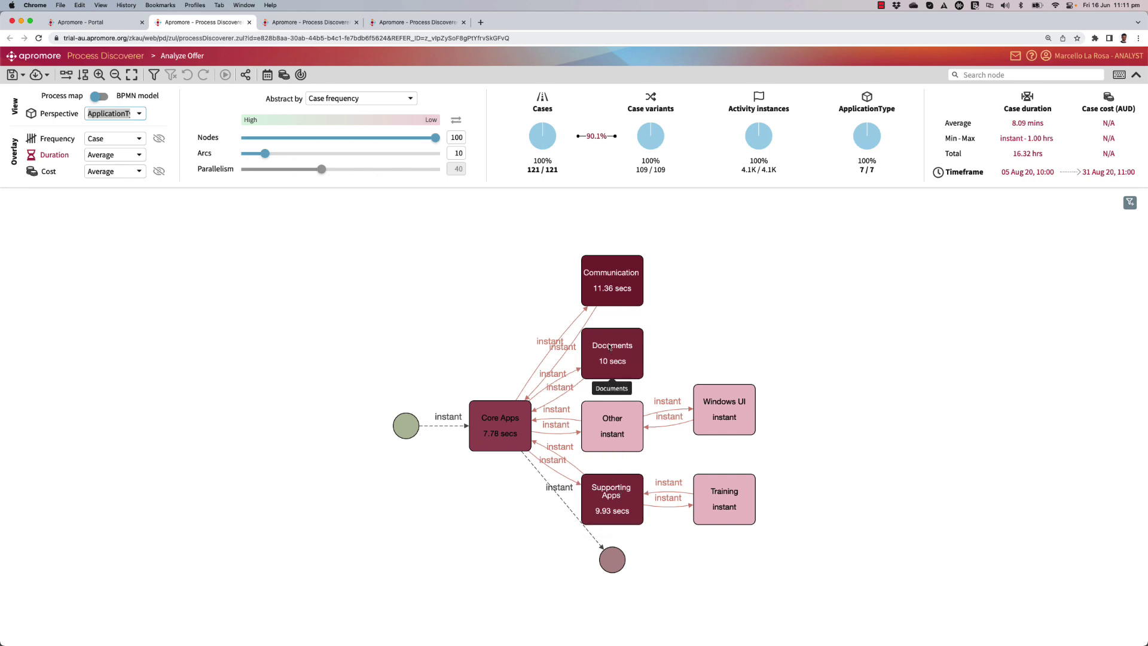
{"action": "left_click", "coordinate": [113, 119]}
{"action": "left_click", "coordinate": [109, 179]}
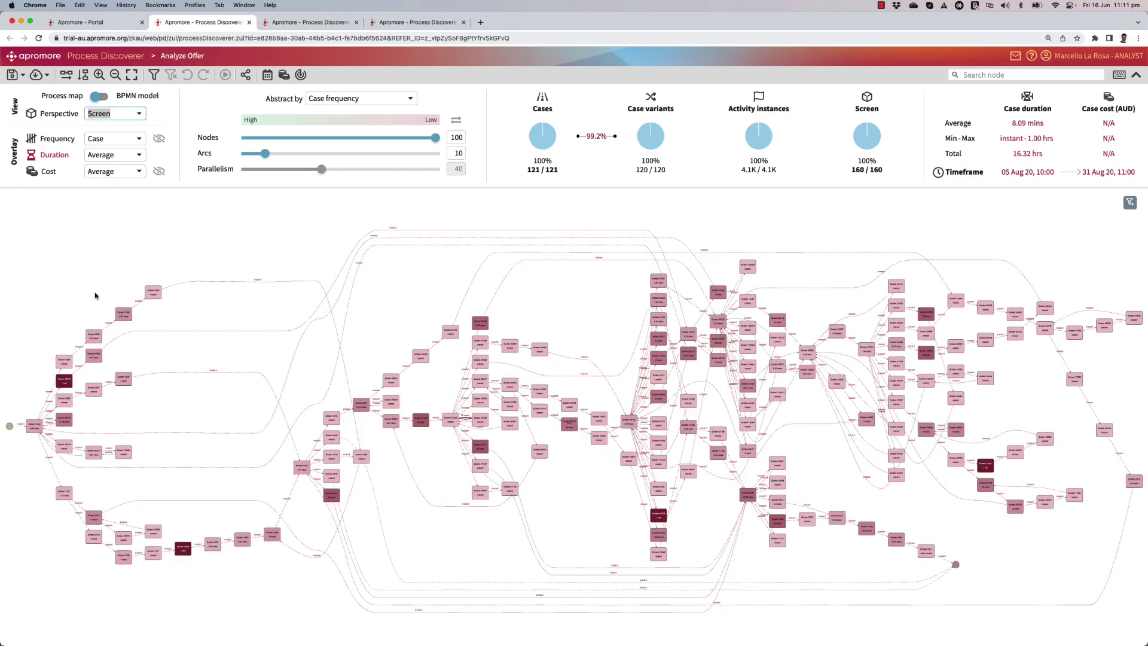
{"action": "scroll", "coordinate": [113, 388], "scroll_direction": "up", "scroll_amount": 5}
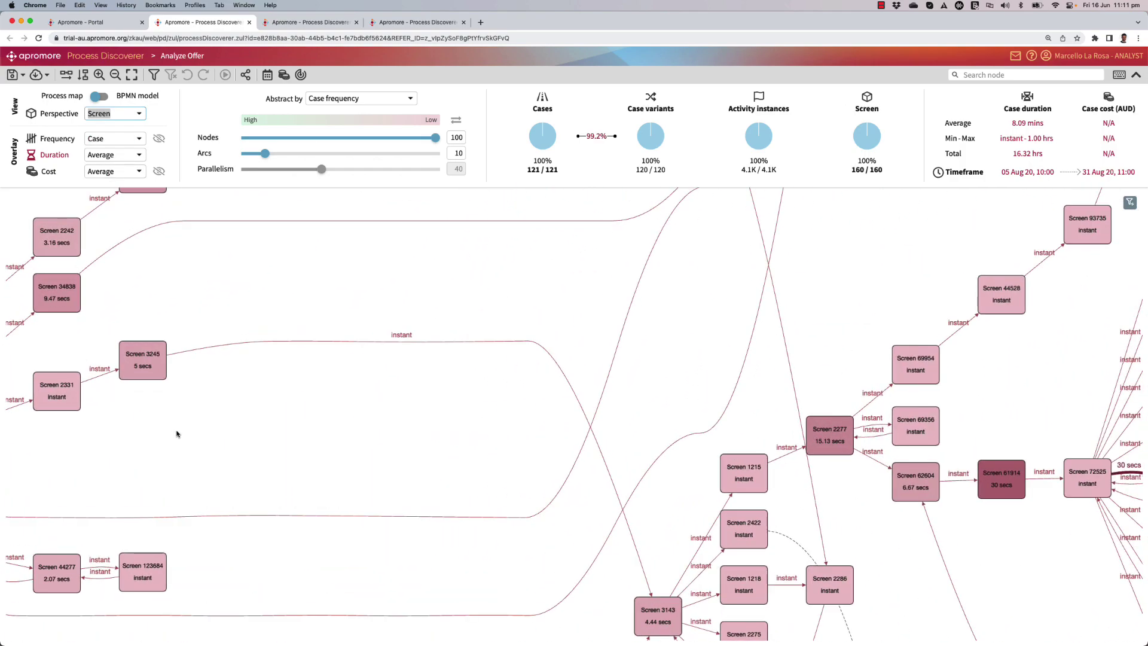
{"action": "scroll", "coordinate": [177, 433], "scroll_direction": "right", "scroll_amount": 5}
{"action": "scroll", "coordinate": [176, 433], "scroll_direction": "down", "scroll_amount": 1}
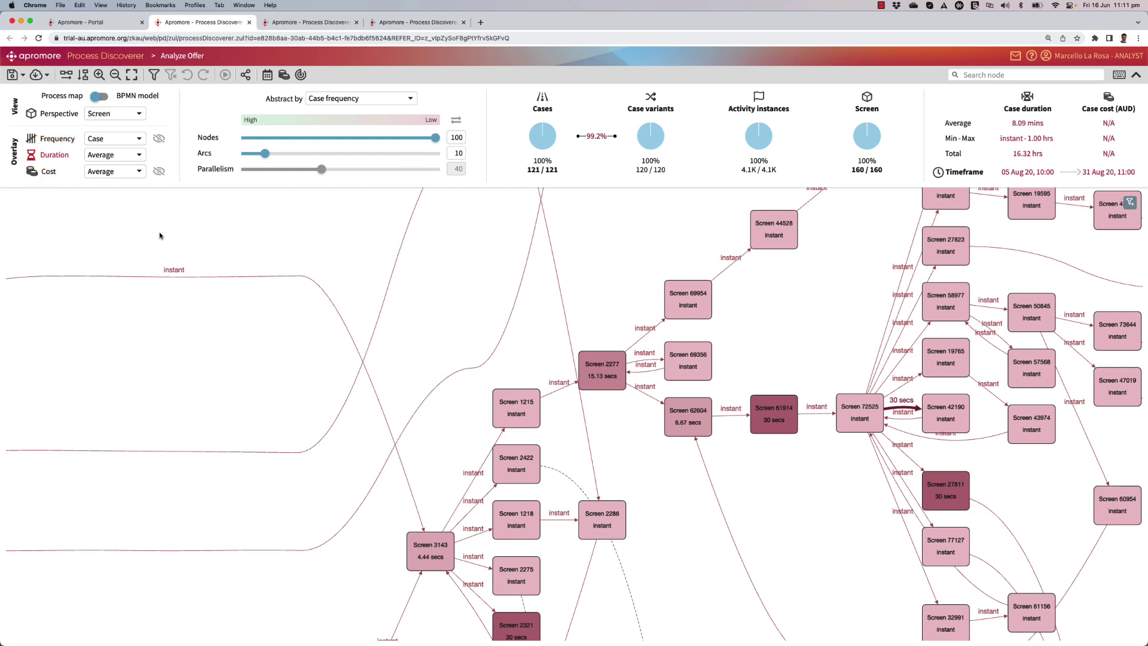
{"action": "left_click", "coordinate": [114, 113]}
In the Resource view, filter the log to the first resource, leaving 92 of 121 cases
{"action": "left_click", "coordinate": [118, 141]}
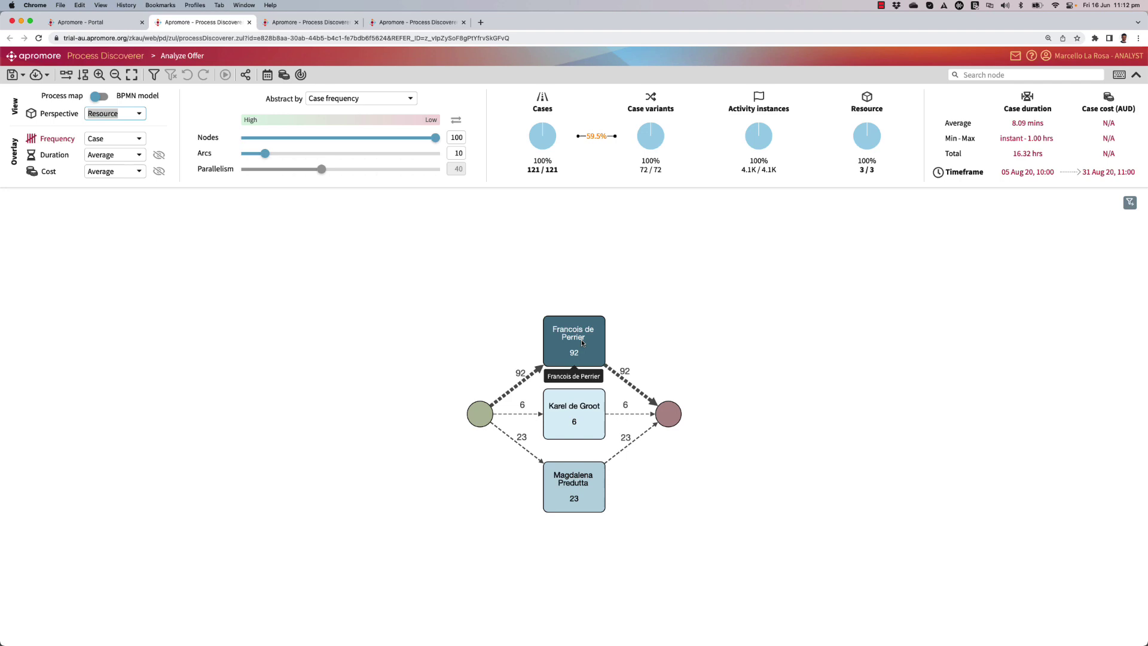
{"action": "left_click", "coordinate": [583, 343]}
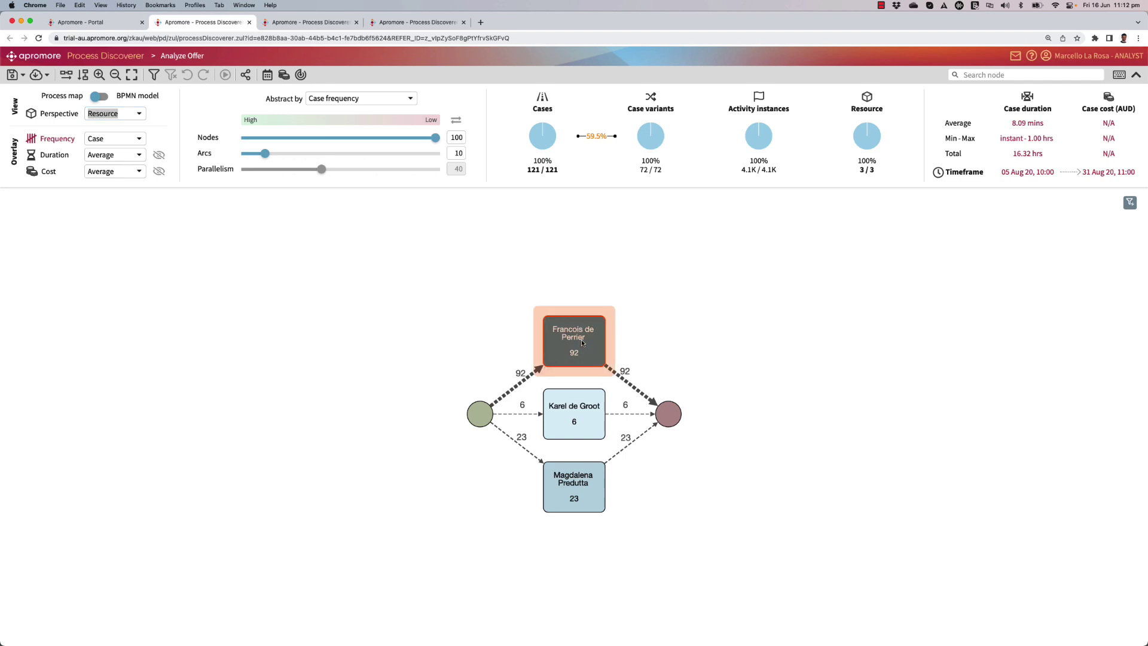
{"action": "double_click", "coordinate": [583, 344]}
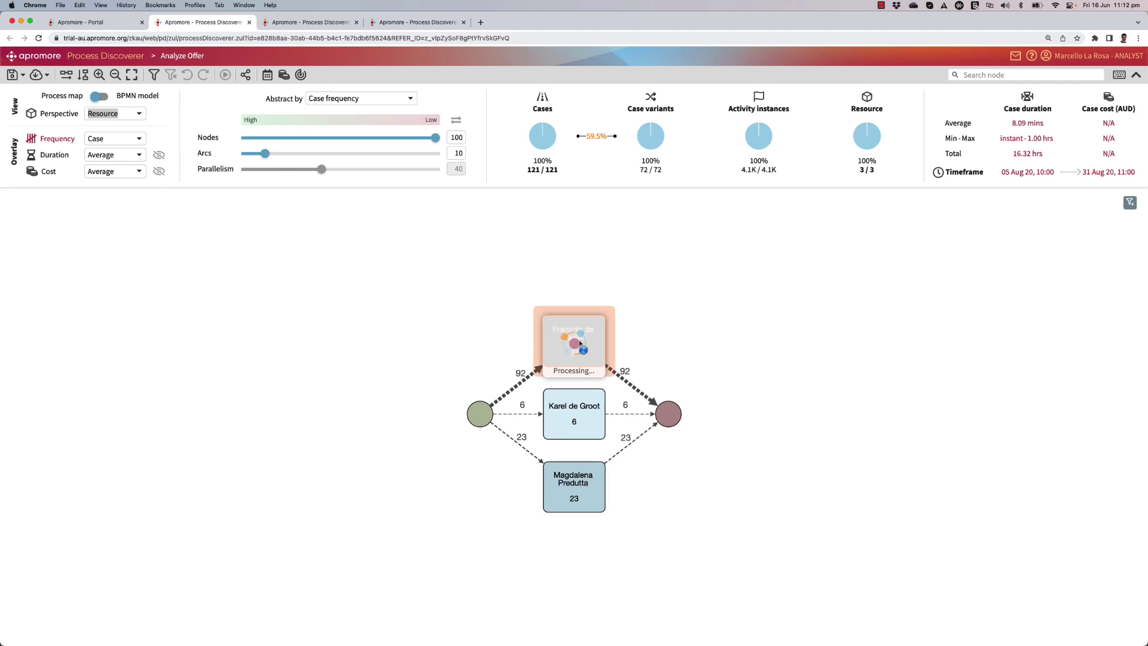
{"action": "left_click", "coordinate": [60, 114]}
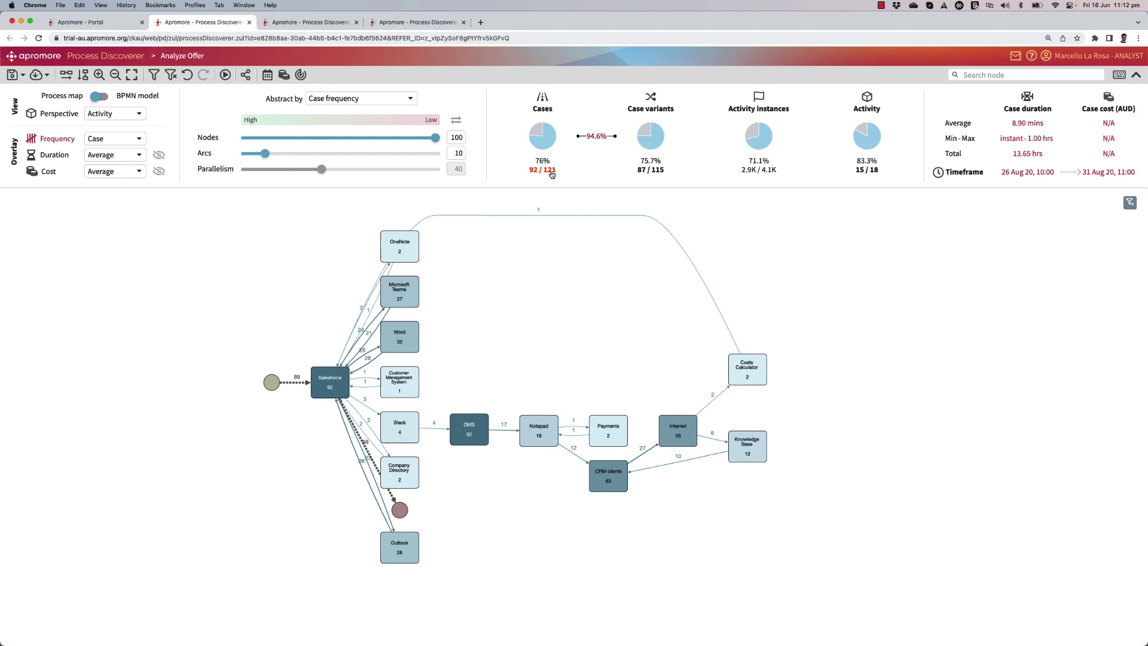
Save the filtered log as a new log named Analyze Offer_Francois
{"action": "left_click", "coordinate": [14, 75]}
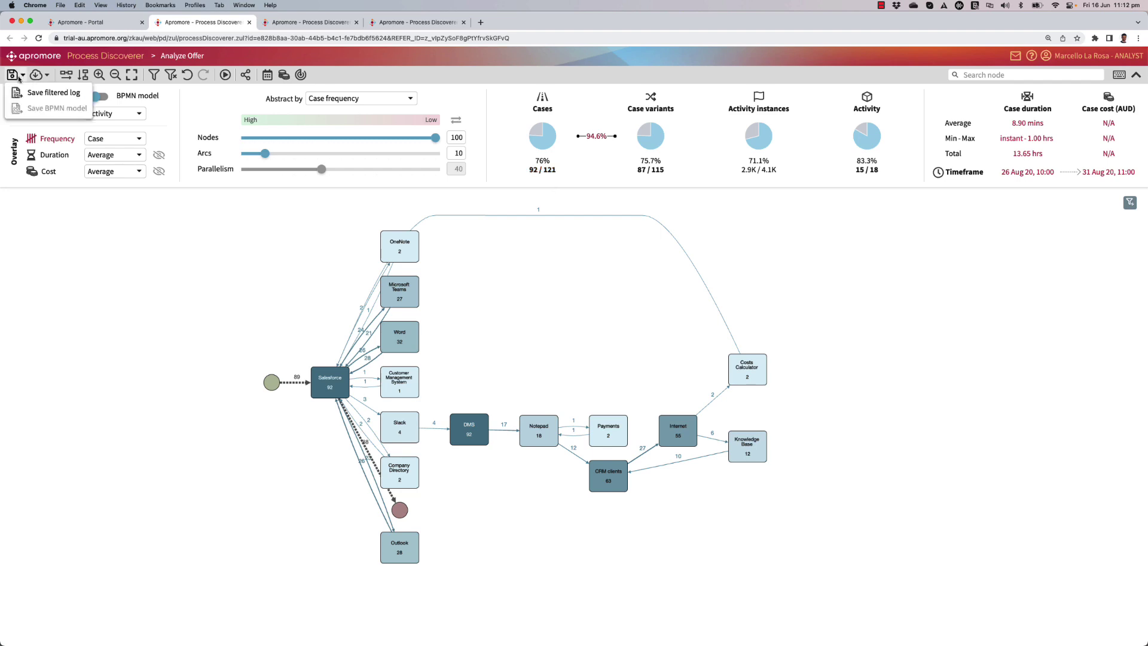
{"action": "left_click", "coordinate": [53, 93]}
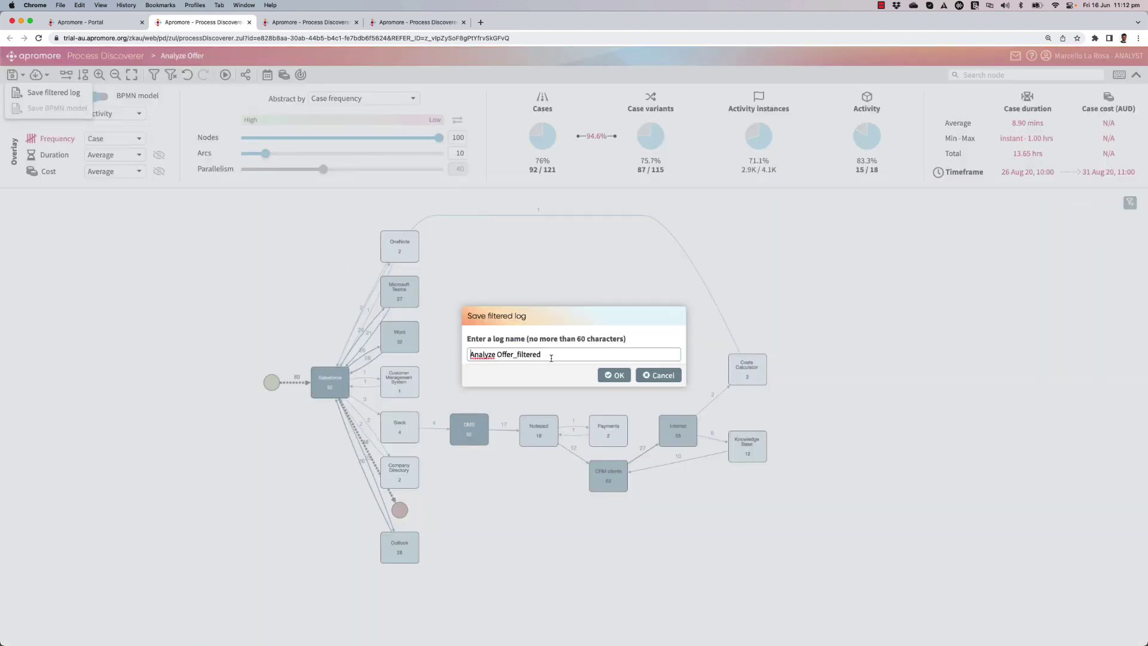
{"action": "left_click_drag", "start_coordinate": [551, 358], "coordinate": [517, 358]}
{"action": "type", "text": "Francois"}
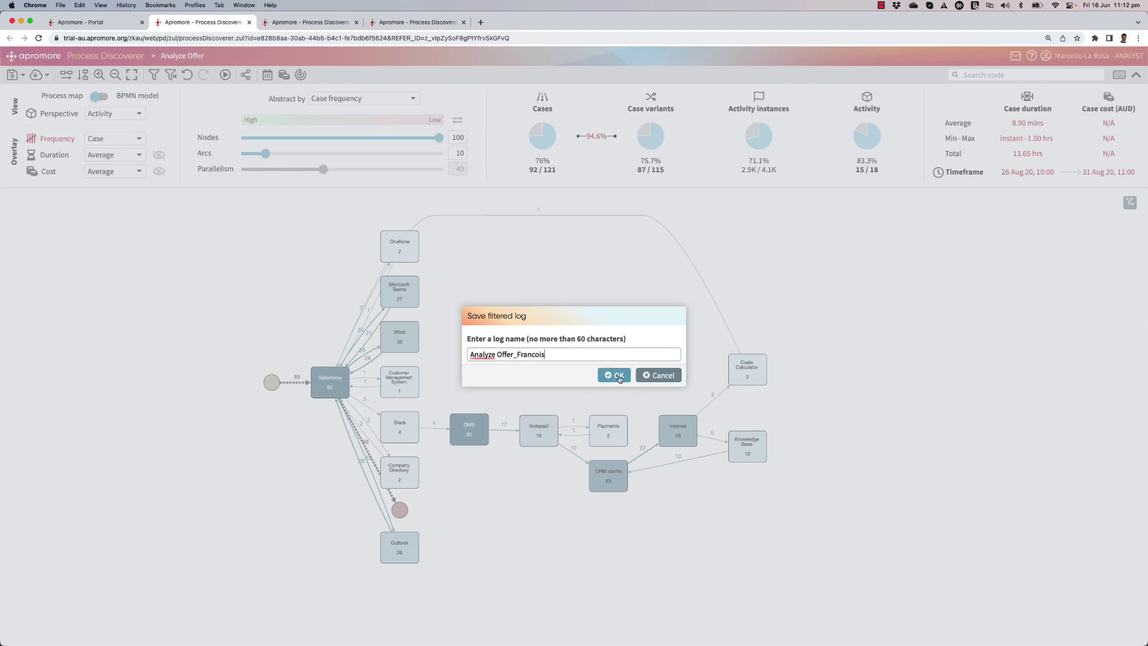
{"action": "key", "text": "Tab"}
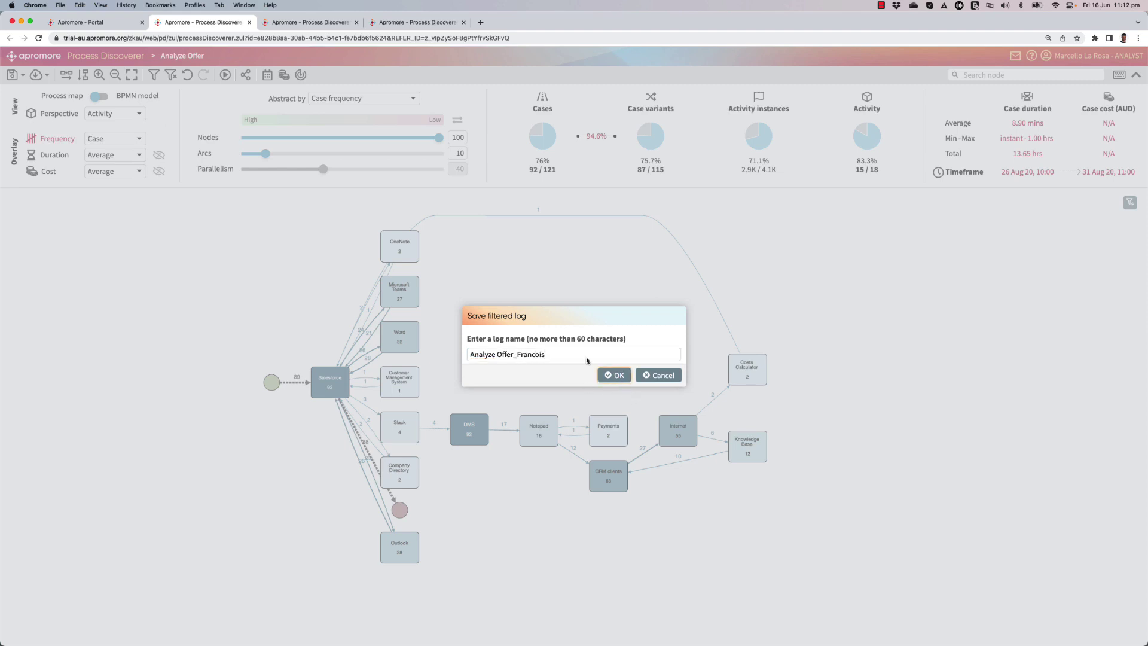
{"action": "key", "text": "Return"}
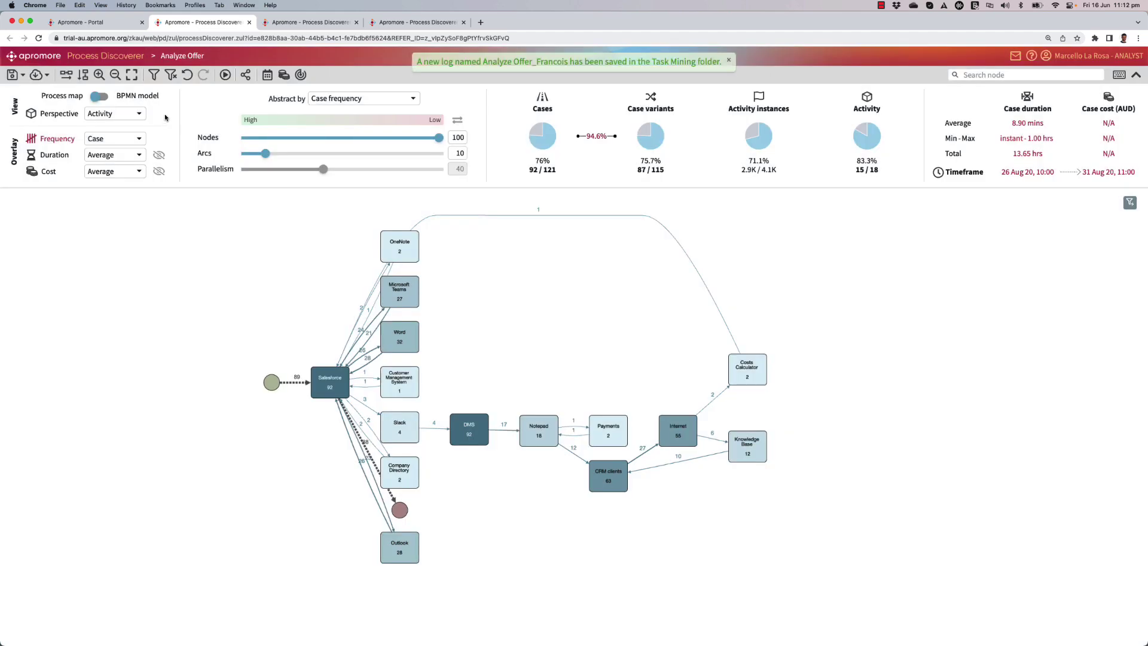
Change the Resource filter criterion to the second resource, leaving 6 cases
{"action": "left_click", "coordinate": [154, 76]}
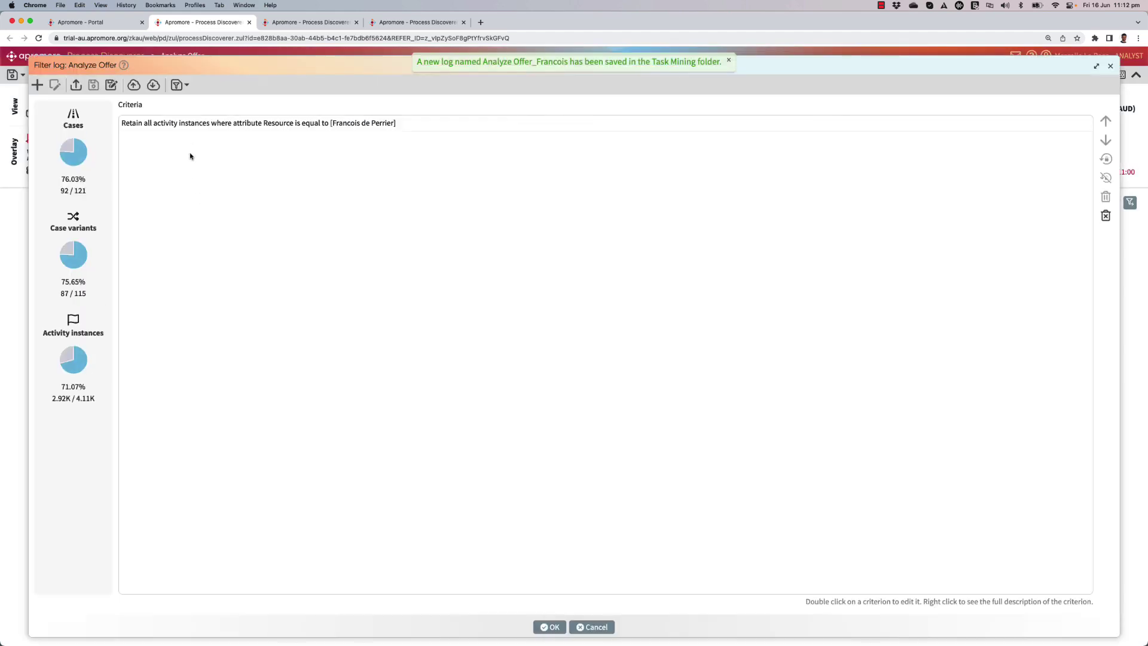
{"action": "double_click", "coordinate": [191, 123]}
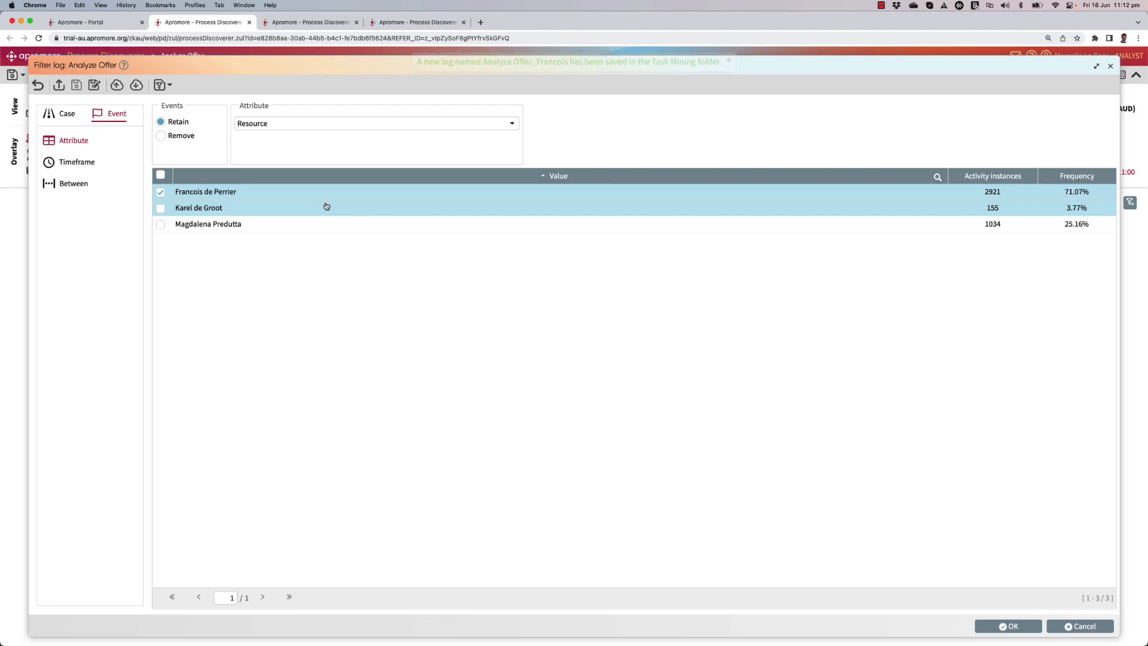
{"action": "left_click", "coordinate": [230, 192]}
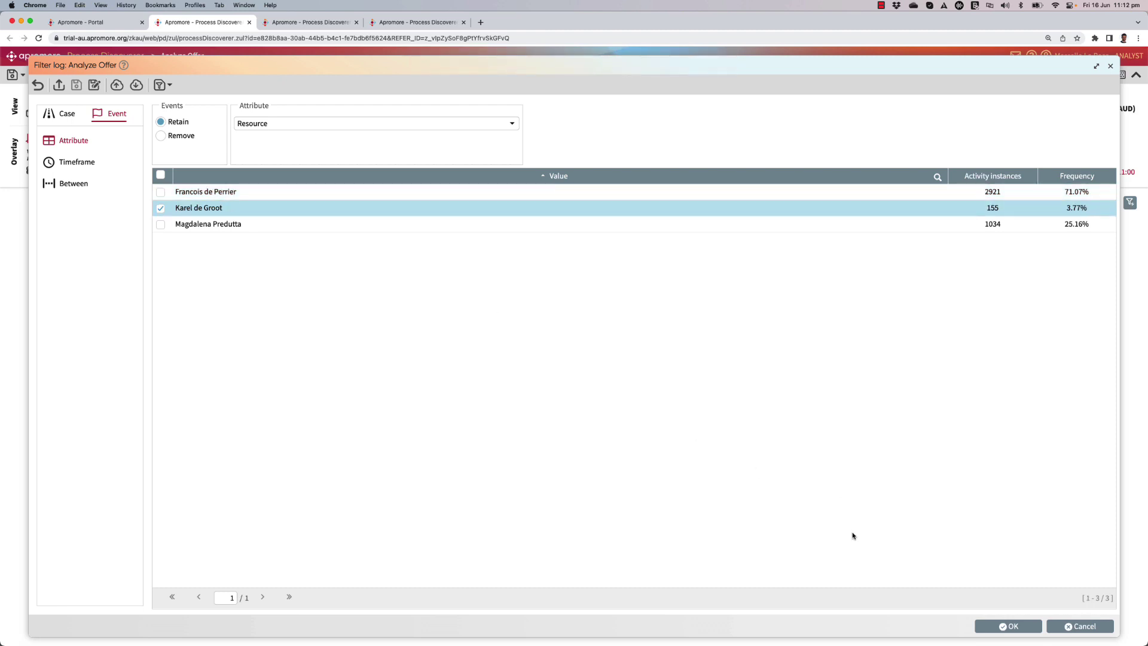
{"action": "left_click", "coordinate": [991, 626]}
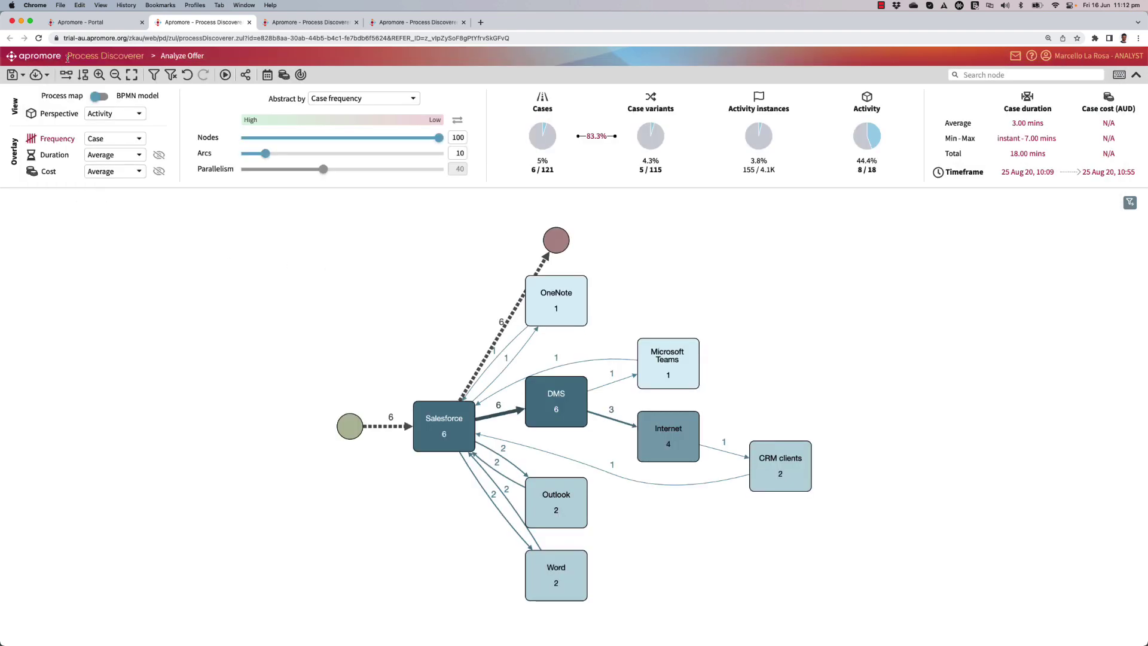
Save this filtered log as a new log named Analyze Offer_Karel
{"action": "left_click", "coordinate": [14, 74]}
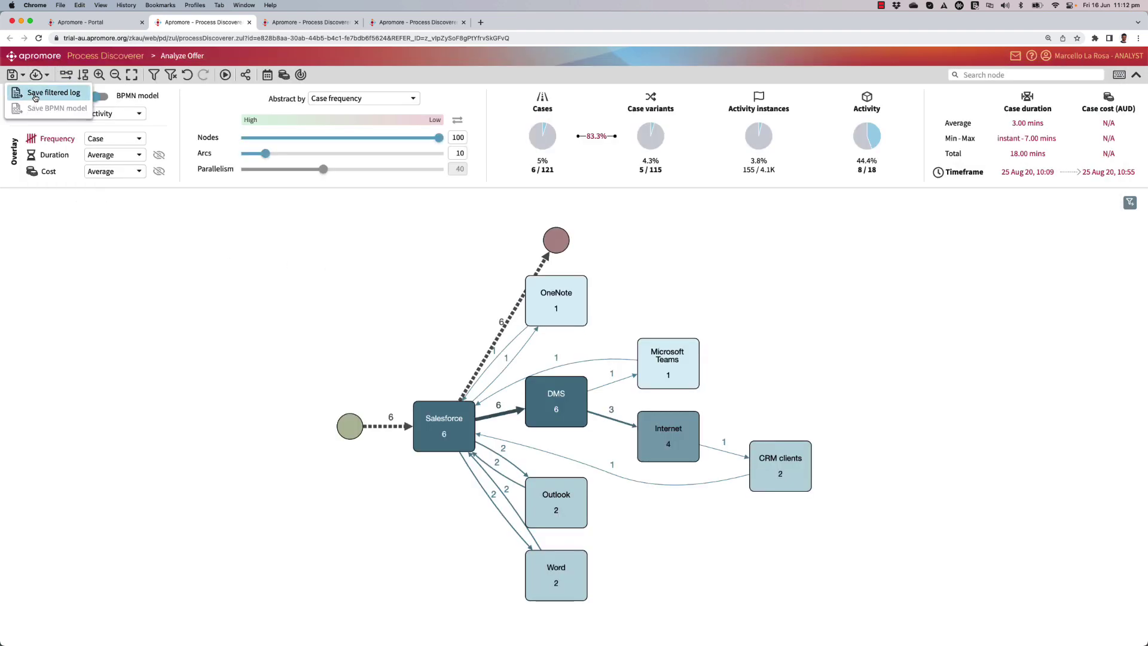
{"action": "left_click", "coordinate": [36, 92]}
{"action": "left_click_drag", "start_coordinate": [542, 354], "coordinate": [515, 355]}
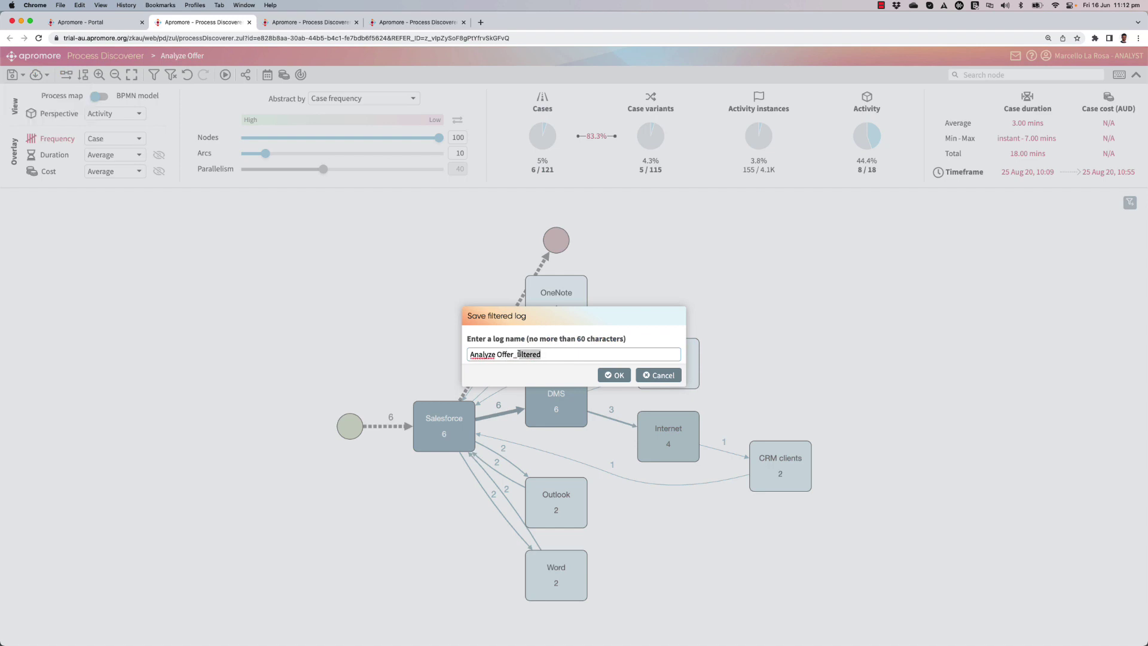
{"action": "key", "text": "BackSpace"}
{"action": "key", "text": "BackSpace"}
{"action": "left_click", "coordinate": [613, 377]}
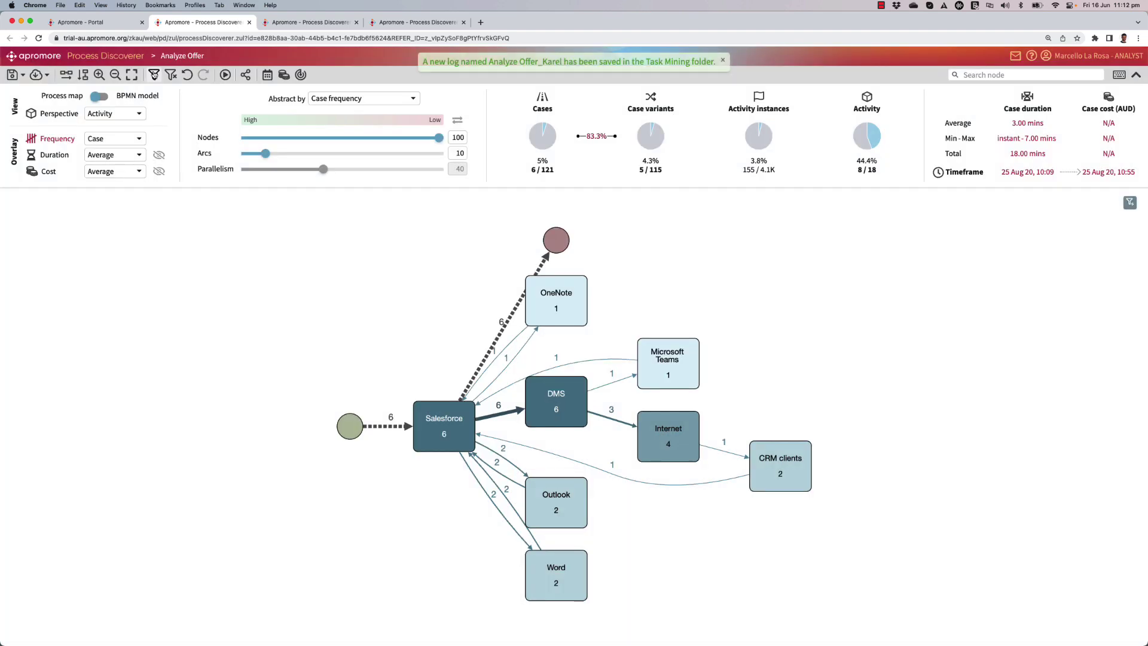
Change the Resource filter to keep only the third resource and apply it to the process map
{"action": "left_click", "coordinate": [154, 75]}
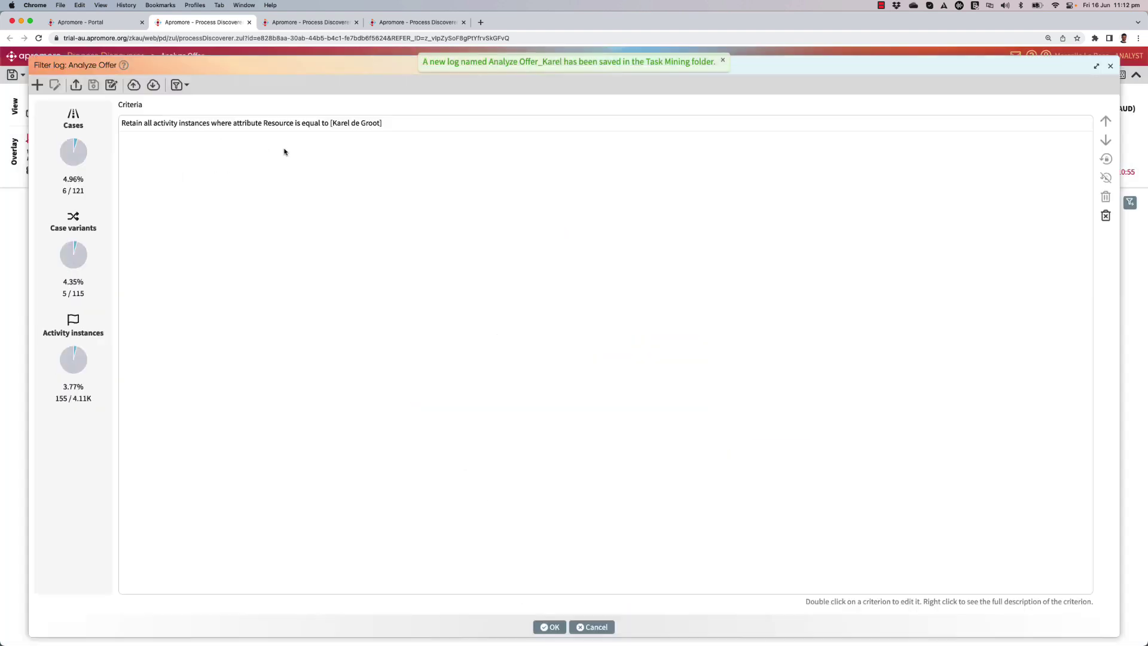
{"action": "double_click", "coordinate": [284, 127]}
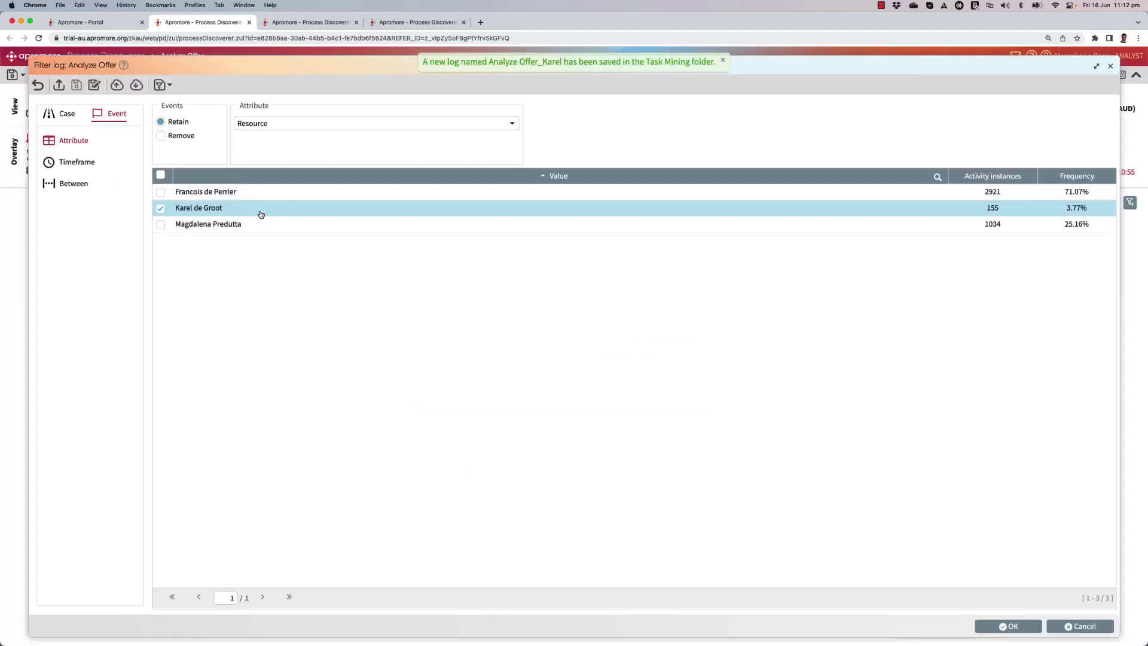
{"action": "left_click", "coordinate": [264, 225]}
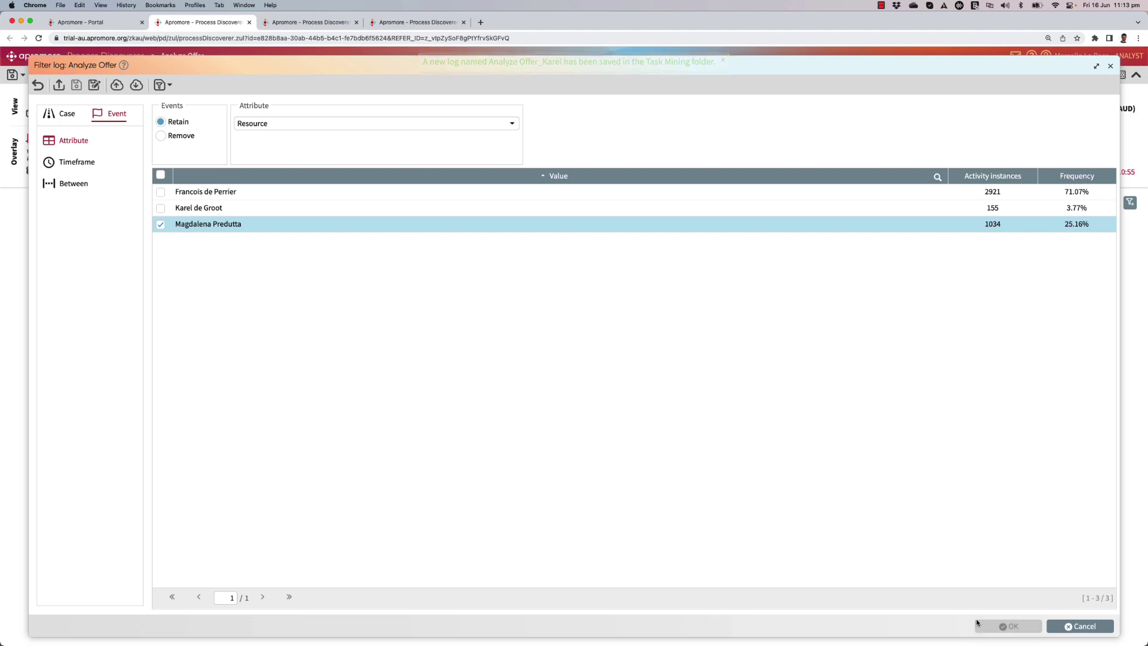
{"action": "left_click", "coordinate": [1005, 626]}
{"action": "left_click", "coordinate": [544, 627]}
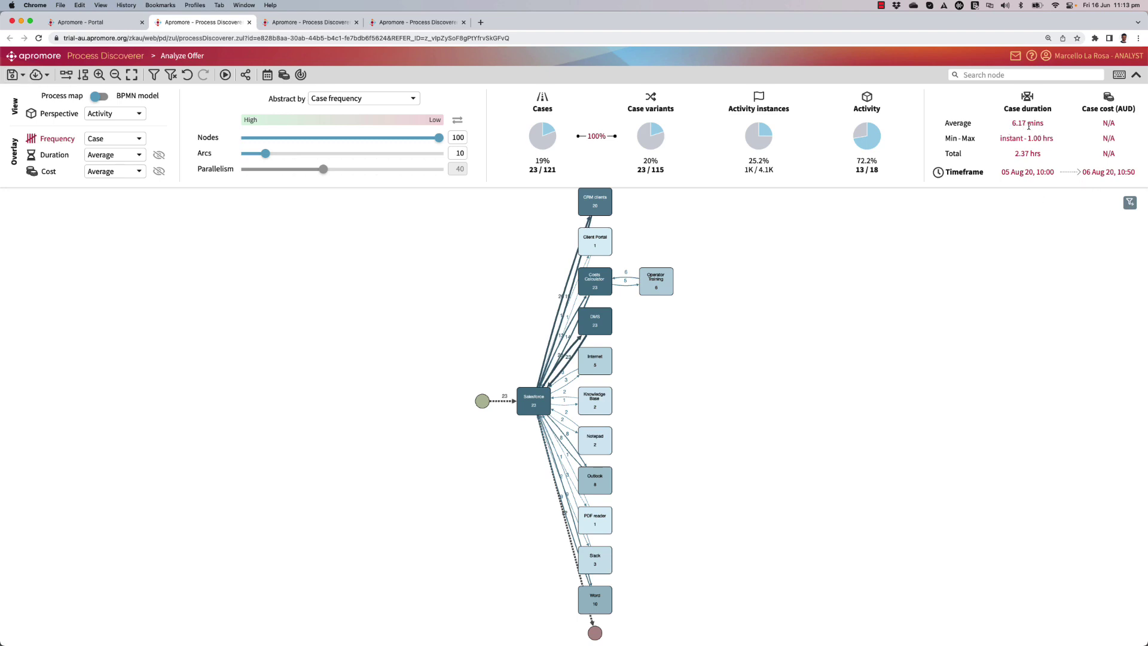
Save the filtered log as 'Analyze Offer_Magdalena' and view it in the Portal
{"action": "mouse_move", "coordinate": [1018, 127]}
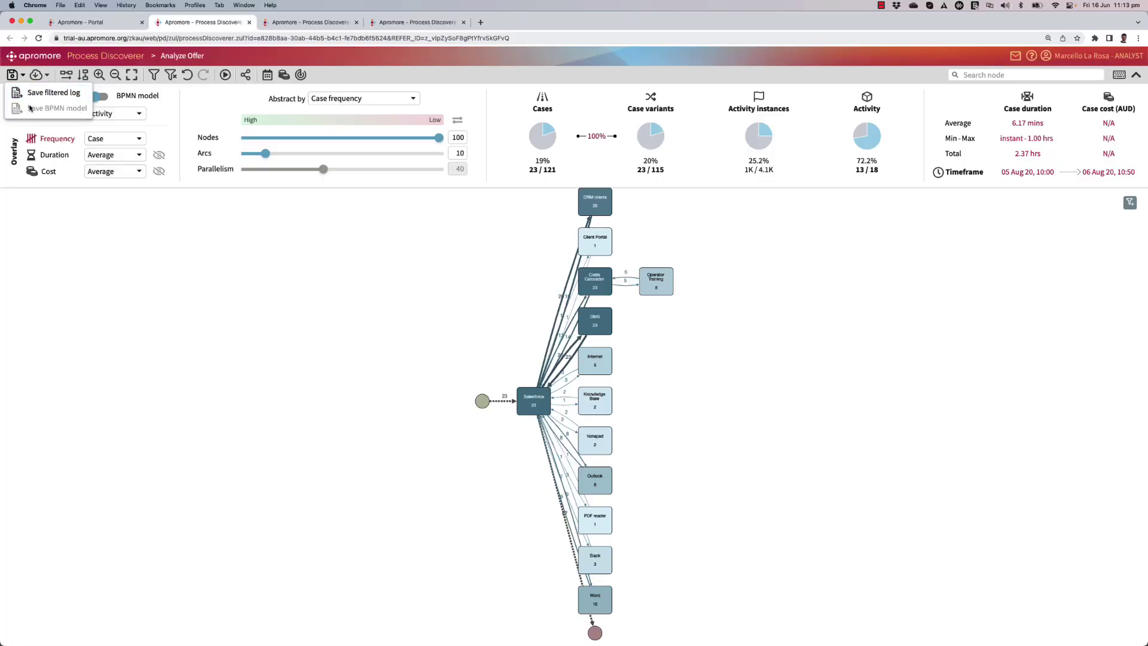
{"action": "left_click", "coordinate": [36, 95]}
{"action": "left_click", "coordinate": [521, 354]}
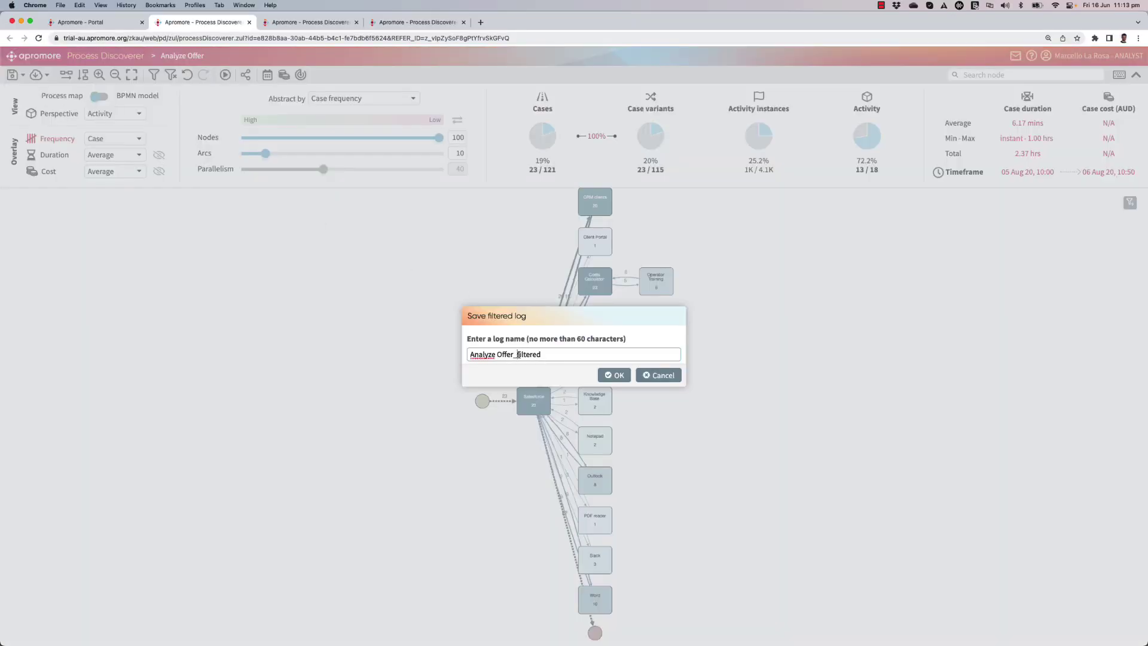
{"action": "left_click_drag", "start_coordinate": [517, 355], "coordinate": [542, 355]}
{"action": "type", "text": "Magdalena"}
{"action": "left_click", "coordinate": [623, 375]}
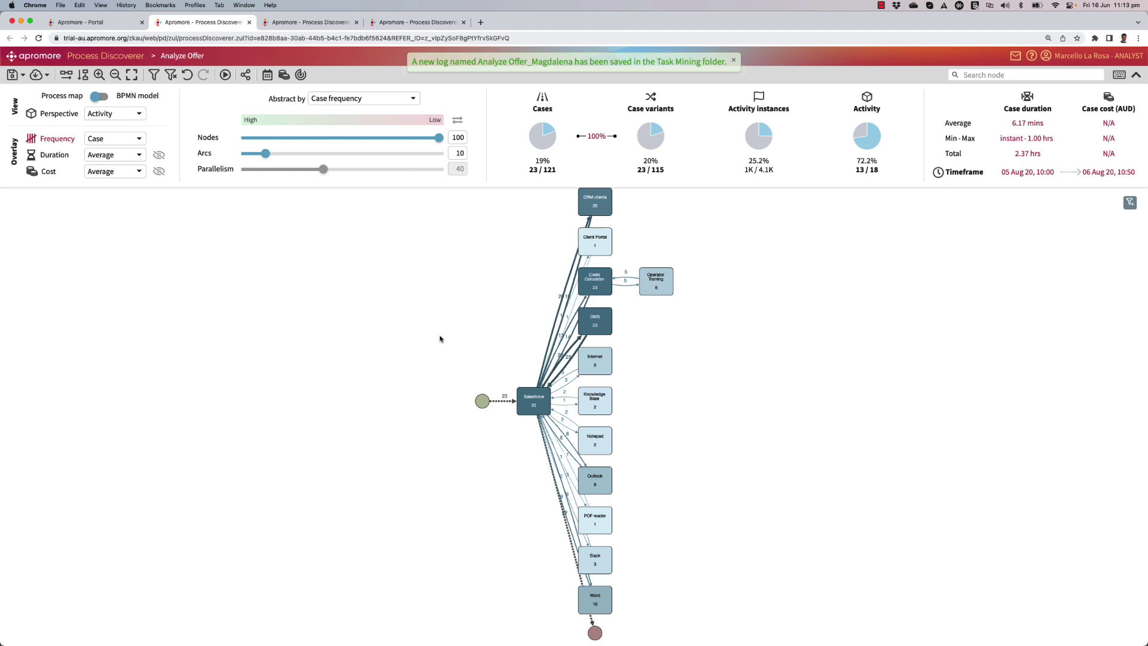
{"action": "left_click", "coordinate": [84, 22]}
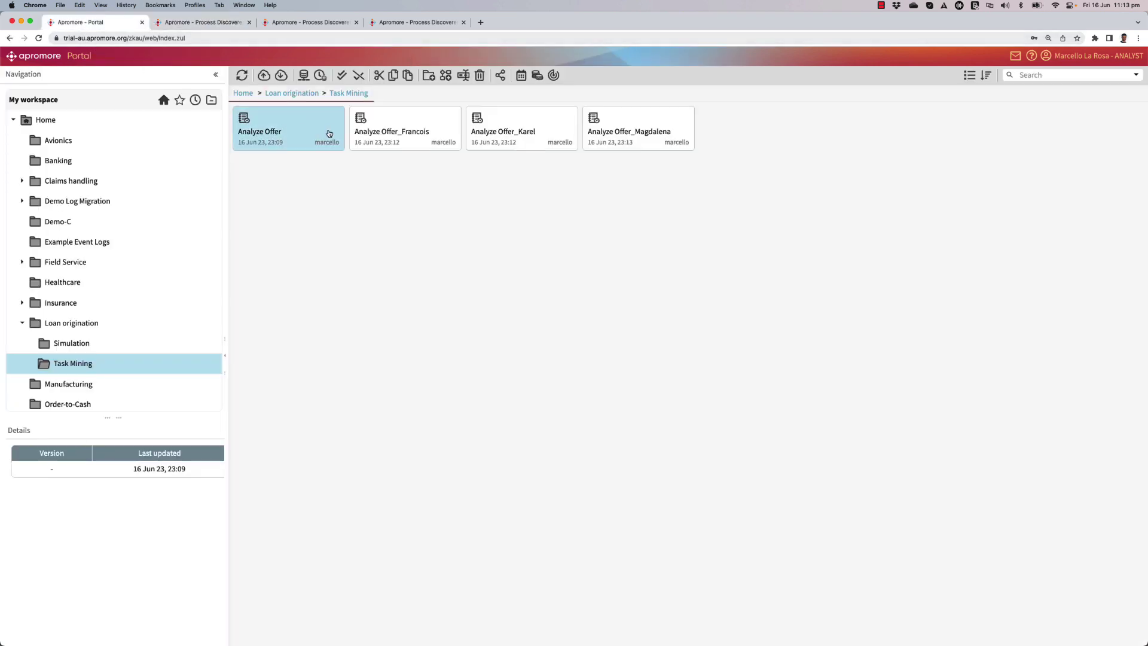
Select the three Analyze Offer_ sublogs (Francois, Karel, Magdalena) and launch a dashboard comparing them
{"action": "left_click", "coordinate": [366, 133]}
{"action": "left_click", "coordinate": [546, 148], "text": "shift"}
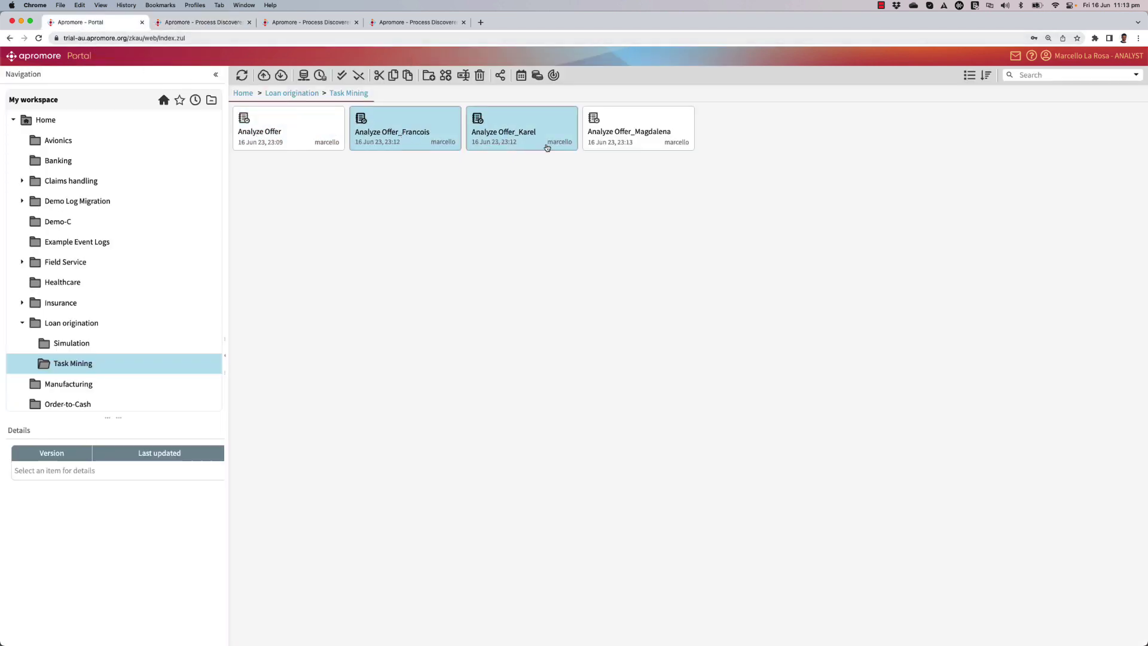
{"action": "left_click", "coordinate": [597, 144], "text": "shift"}
{"action": "right_click", "coordinate": [624, 137]}
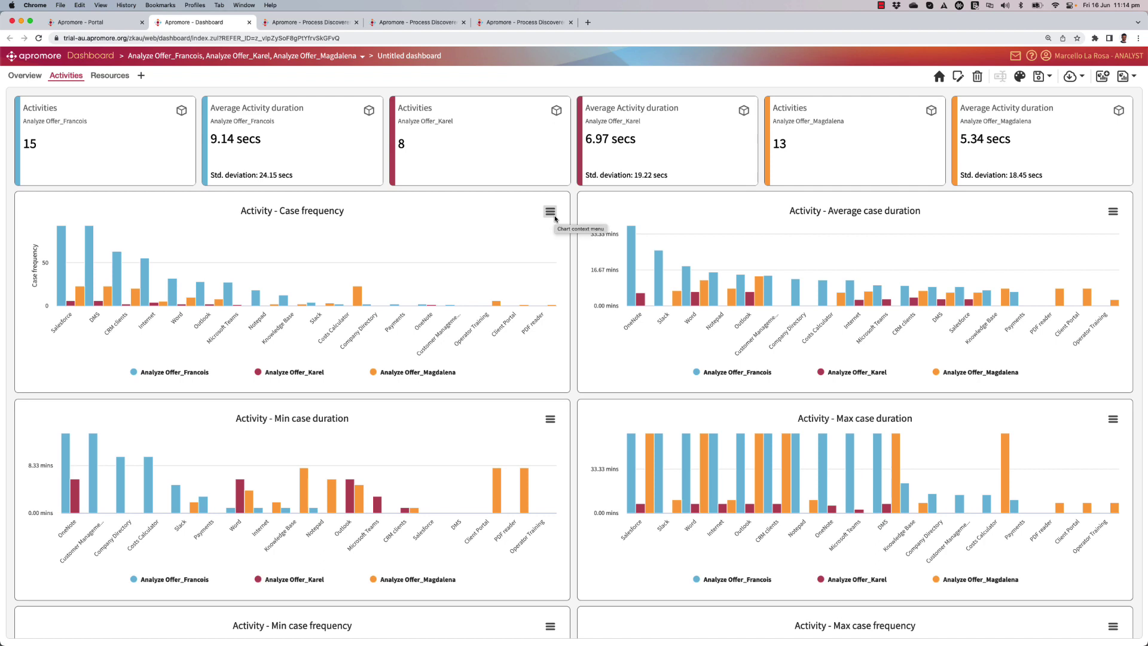
Switch the Activity - Case frequency chart to a logarithmic scale
{"action": "left_click", "coordinate": [553, 216]}
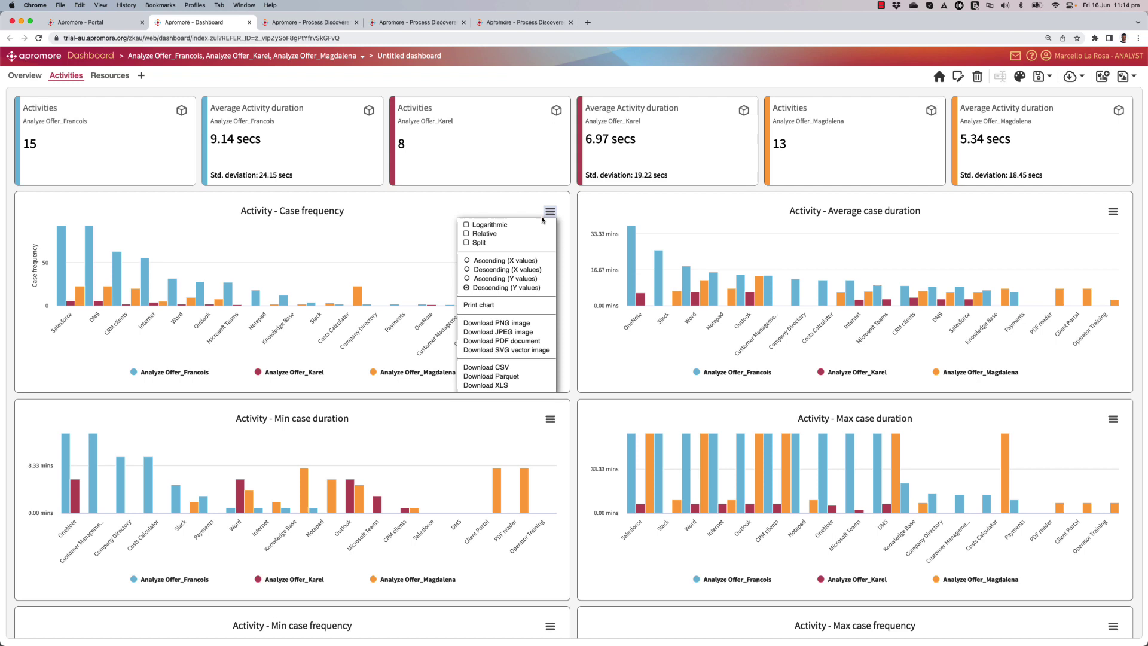
{"action": "left_click", "coordinate": [501, 234]}
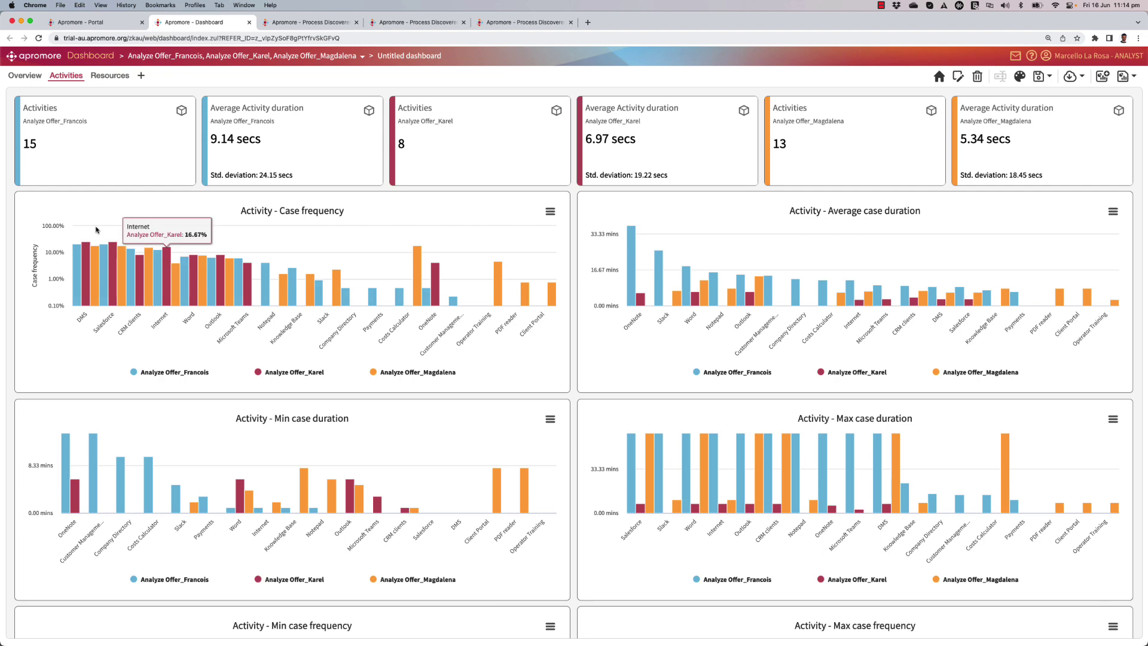
{"action": "scroll", "coordinate": [148, 245], "scroll_direction": "up", "scroll_amount": 5}
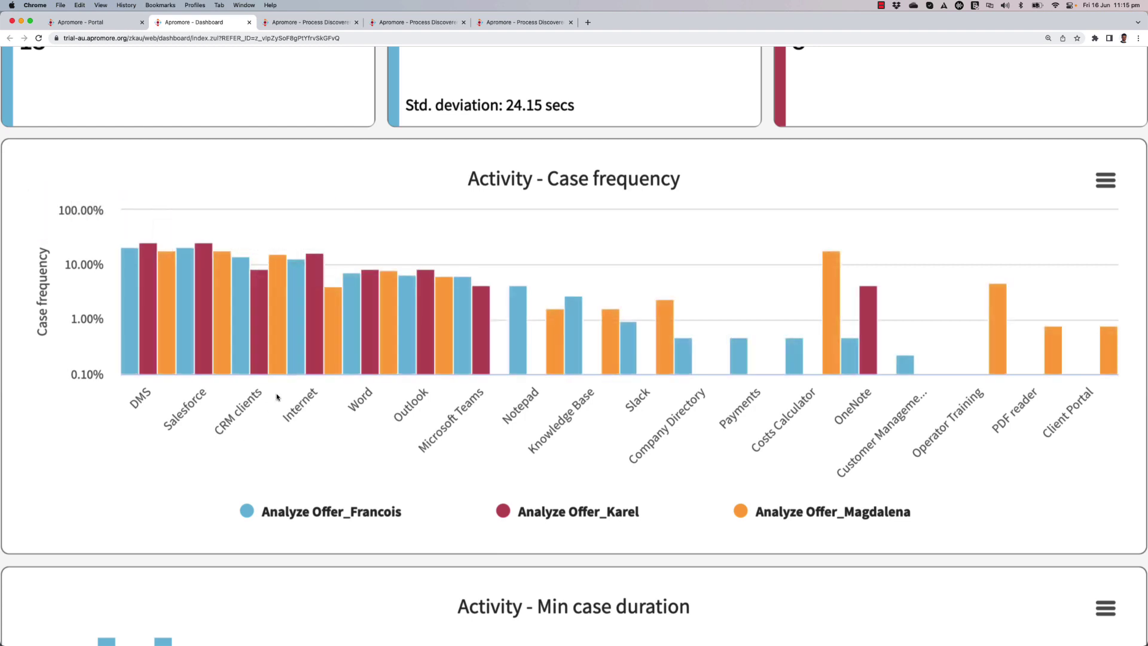
Scroll across the case-frequency chart to compare Costs Calculator values between sublogs
{"action": "scroll", "coordinate": [294, 418], "scroll_direction": "right", "scroll_amount": 5}
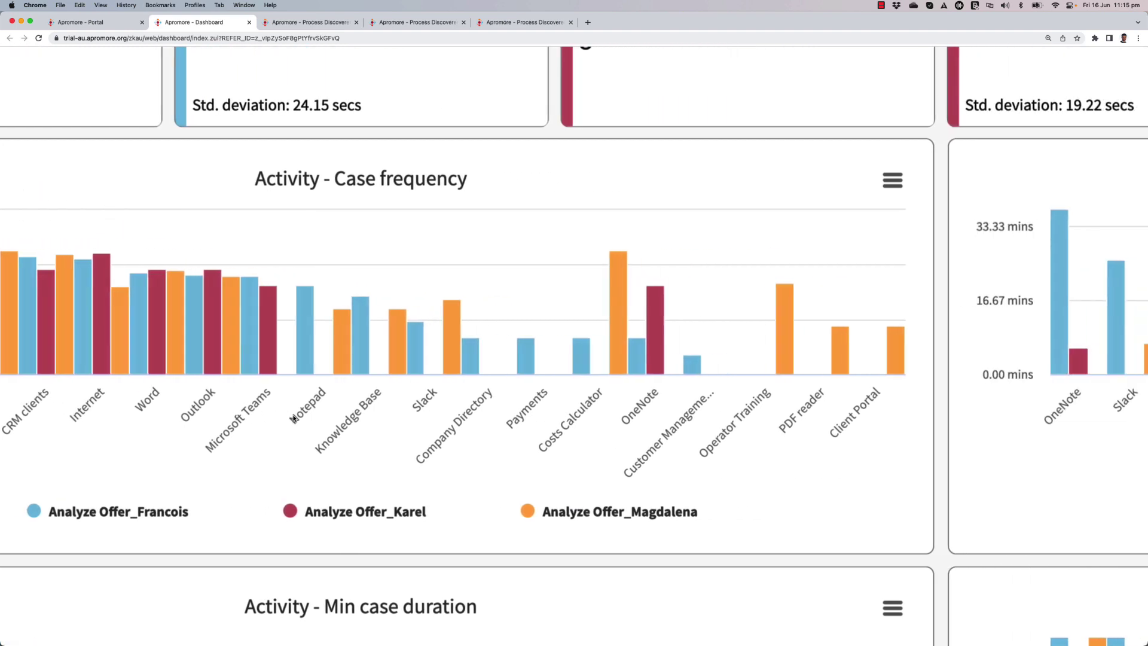
{"action": "scroll", "coordinate": [294, 419], "scroll_direction": "left", "scroll_amount": 1}
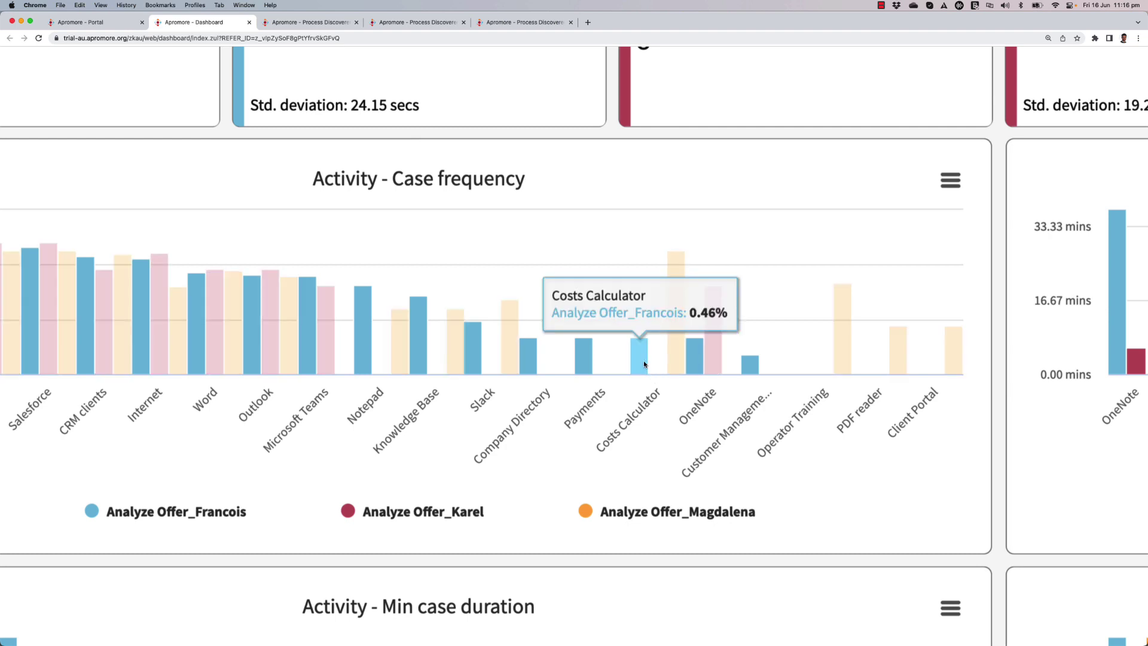
{"action": "mouse_move", "coordinate": [668, 361]}
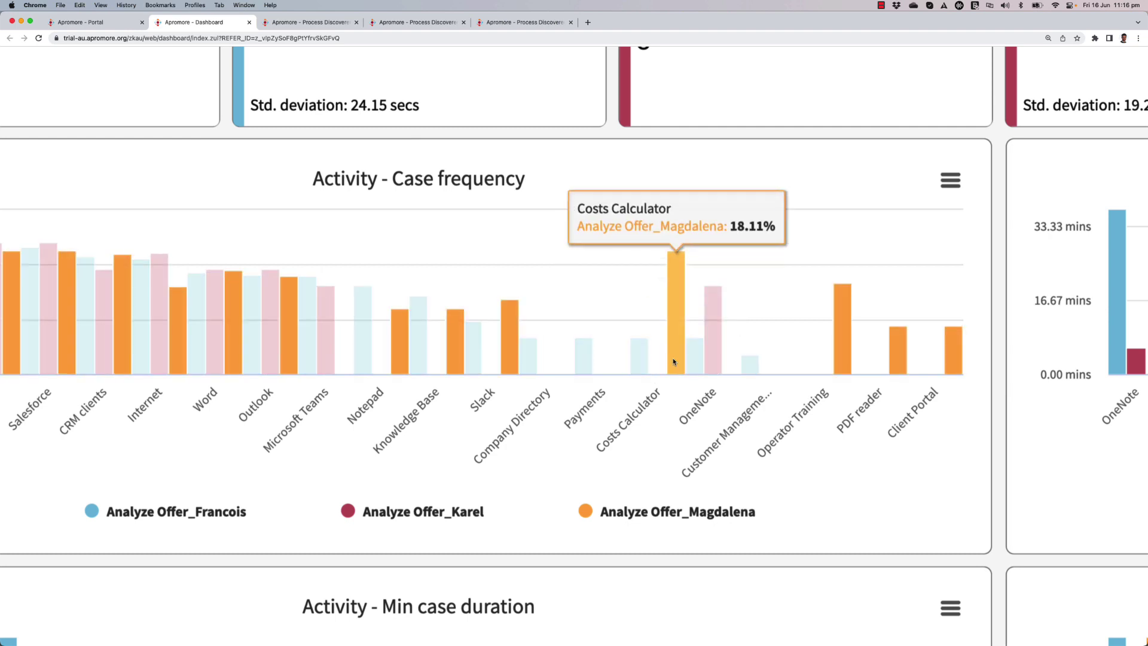
{"action": "scroll", "coordinate": [693, 361], "scroll_direction": "right", "scroll_amount": 10}
{"action": "scroll", "coordinate": [687, 376], "scroll_direction": "down", "scroll_amount": 5}
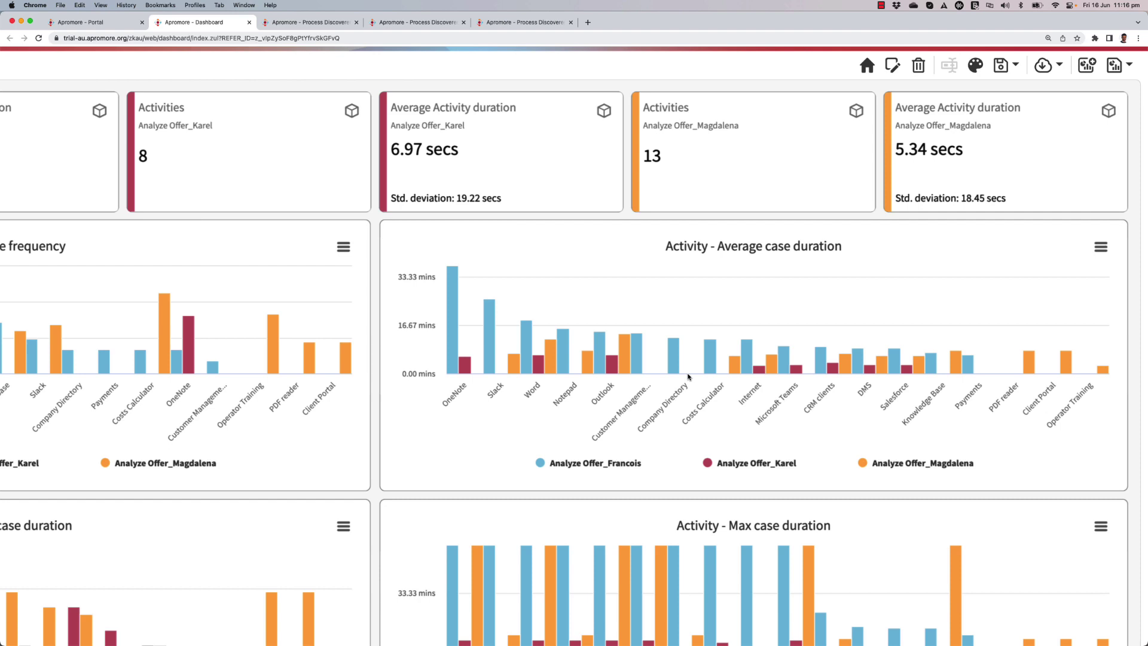
Scroll through the activity charts, reading bar values for each of the three sublogs
{"action": "scroll", "coordinate": [689, 377], "scroll_direction": "down", "scroll_amount": 2}
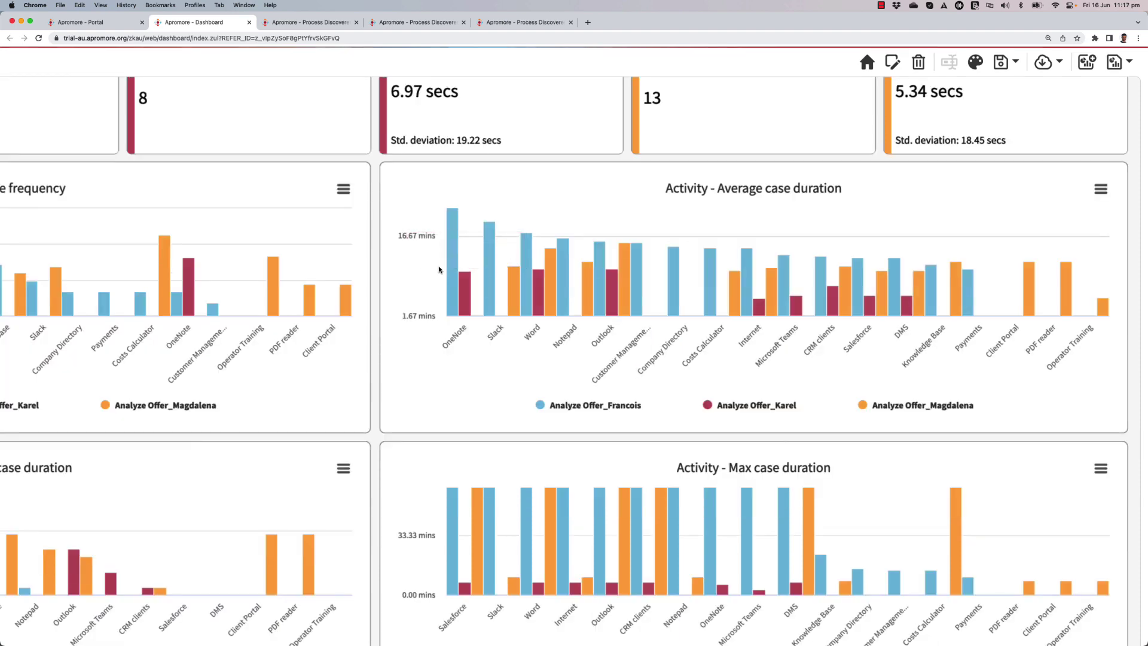
{"action": "mouse_move", "coordinate": [445, 267]}
{"action": "mouse_move", "coordinate": [1033, 314]}
{"action": "mouse_move", "coordinate": [1082, 335]}
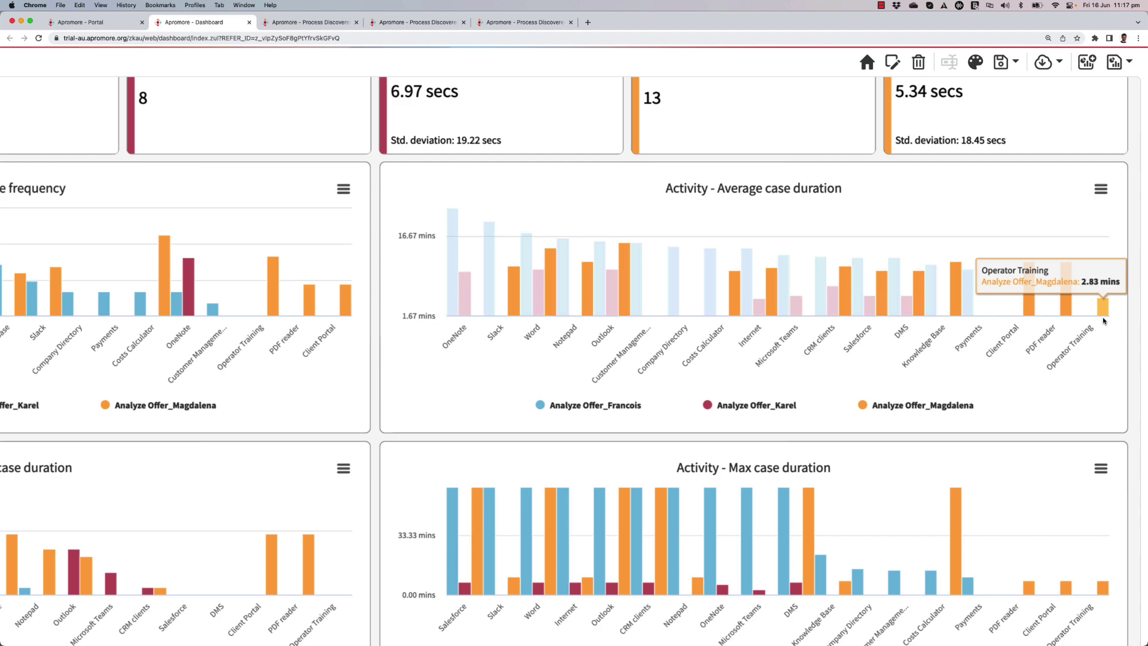
{"action": "scroll", "coordinate": [1012, 357], "scroll_direction": "down", "scroll_amount": 2}
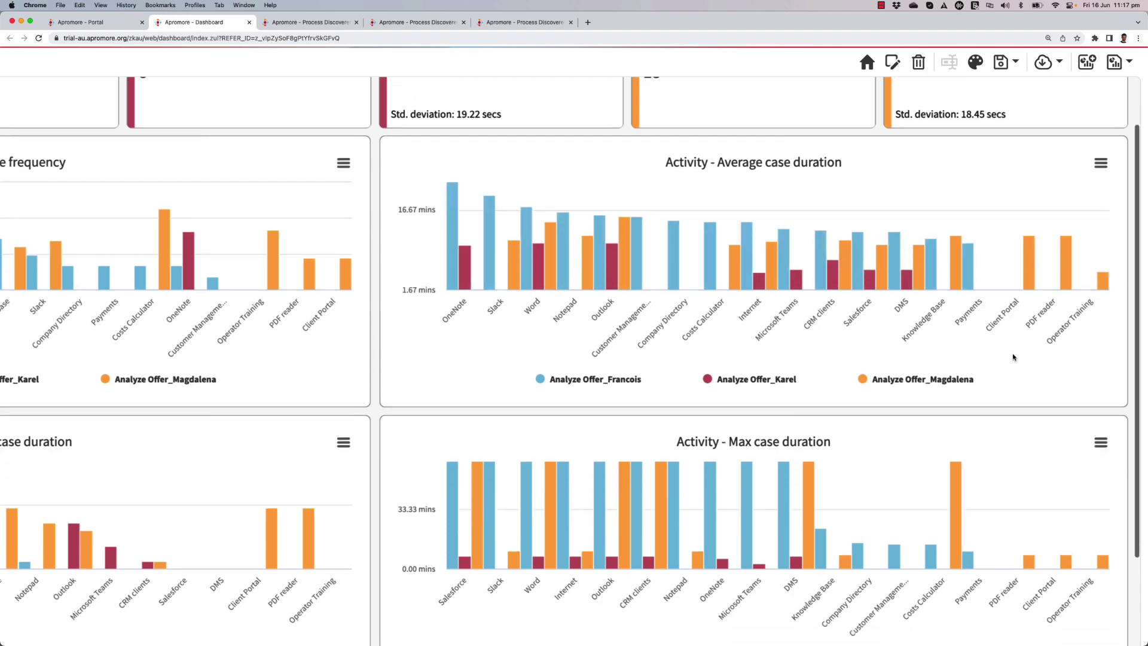
{"action": "scroll", "coordinate": [1012, 357], "scroll_direction": "down", "scroll_amount": 5}
{"action": "scroll", "coordinate": [1013, 356], "scroll_direction": "left", "scroll_amount": 5}
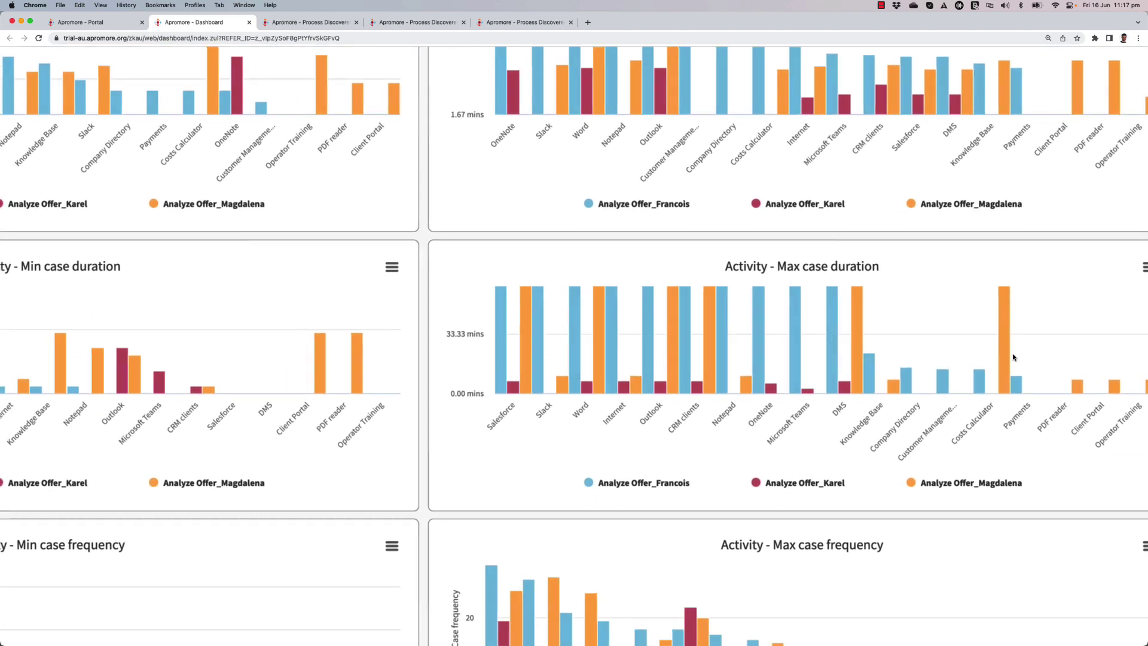
{"action": "scroll", "coordinate": [1007, 355], "scroll_direction": "down", "scroll_amount": 5}
{"action": "scroll", "coordinate": [618, 253], "scroll_direction": "up", "scroll_amount": 5}
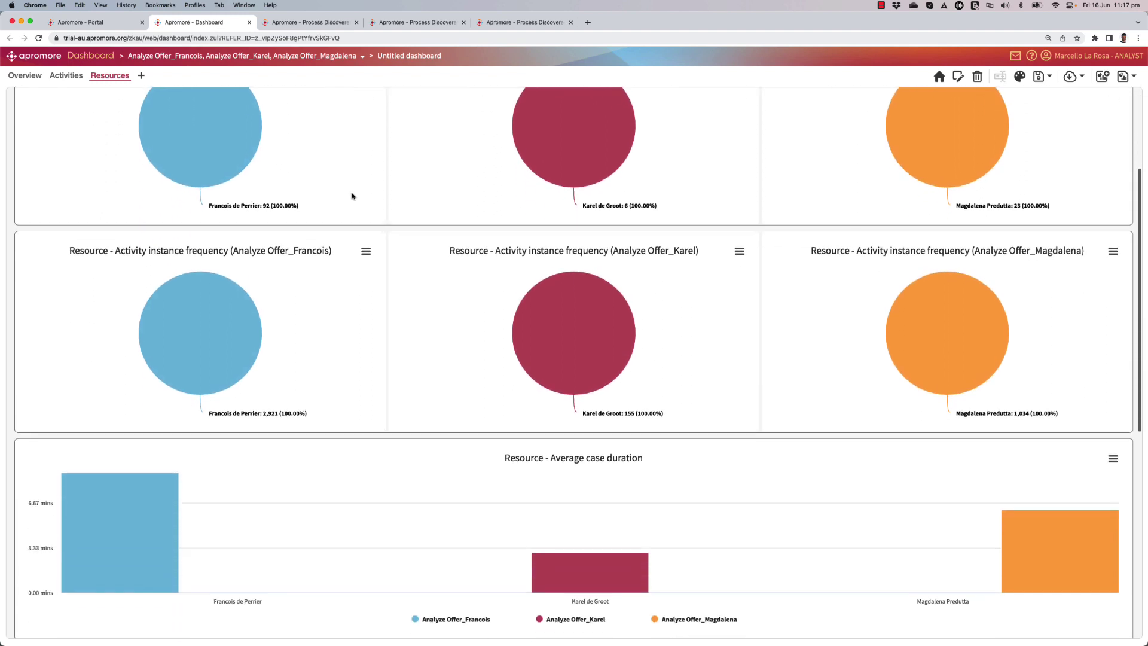
{"action": "scroll", "coordinate": [352, 196], "scroll_direction": "down", "scroll_amount": 2}
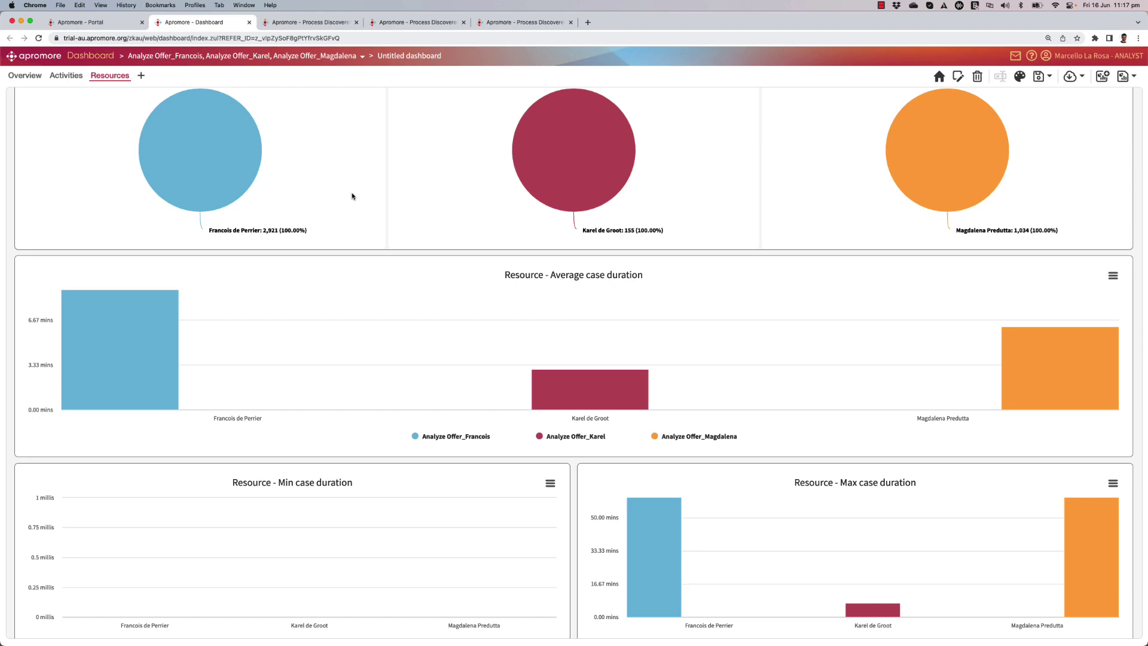
{"action": "scroll", "coordinate": [353, 196], "scroll_direction": "down", "scroll_amount": 3}
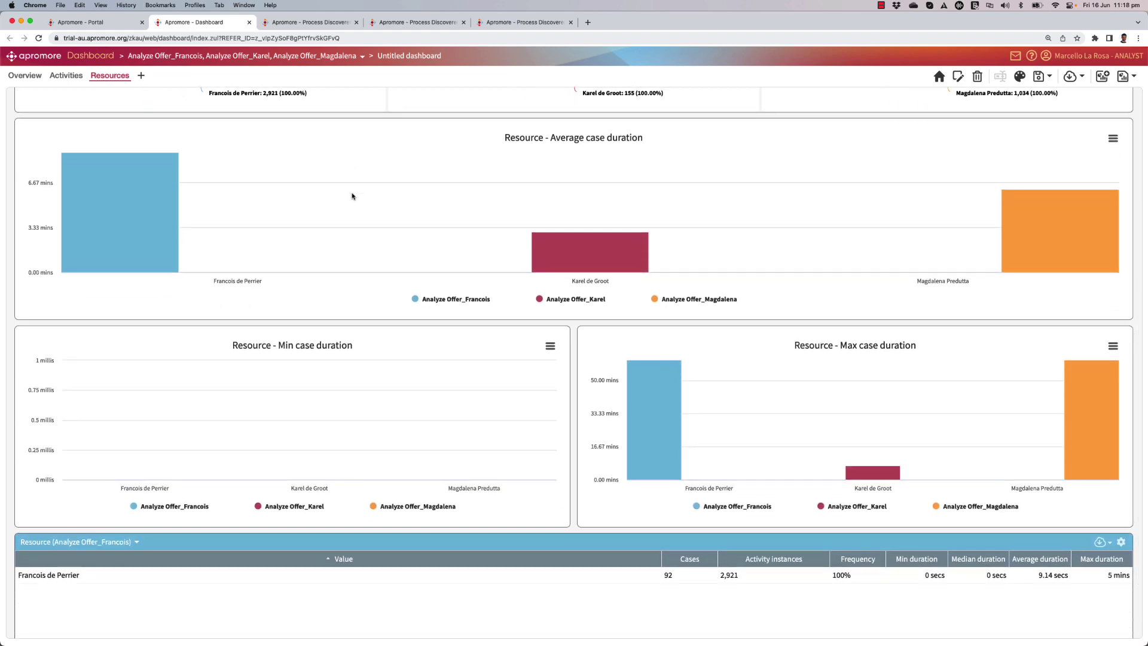
{"action": "scroll", "coordinate": [352, 196], "scroll_direction": "up", "scroll_amount": 10}
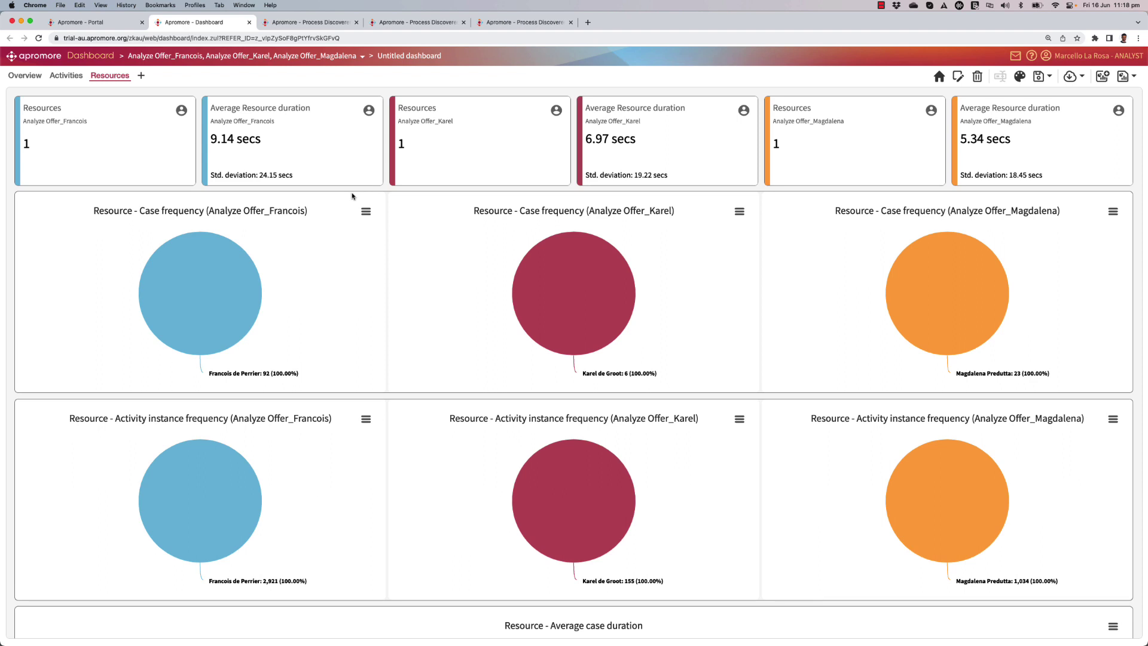
Return the dashboard to the Activities comparison view
{"action": "left_click", "coordinate": [66, 76]}
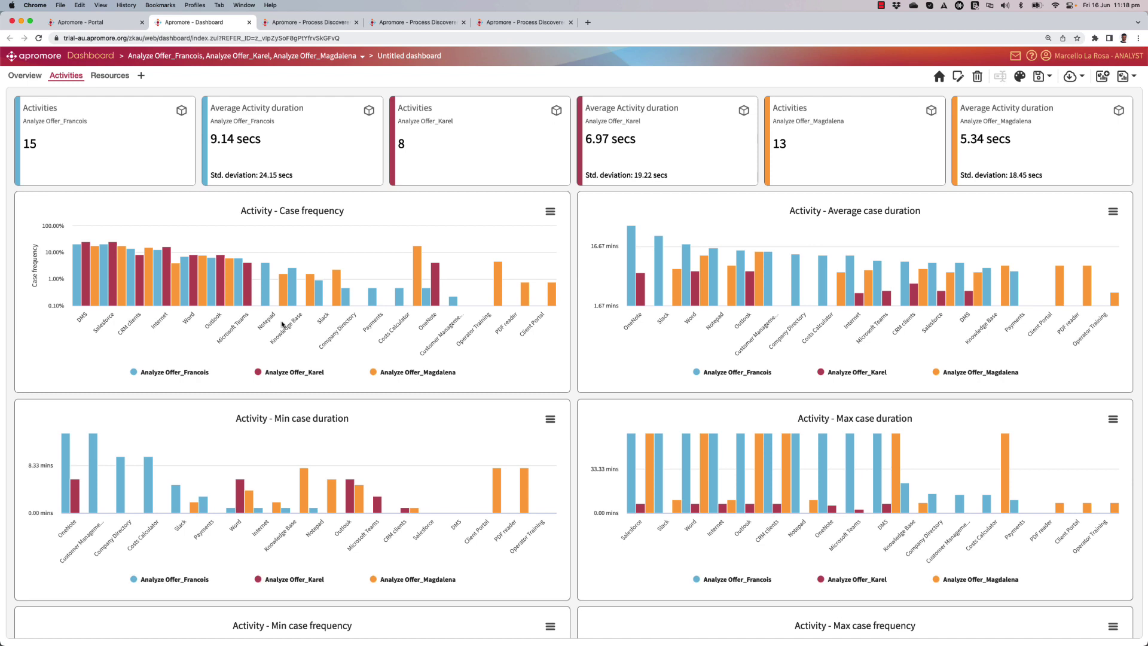